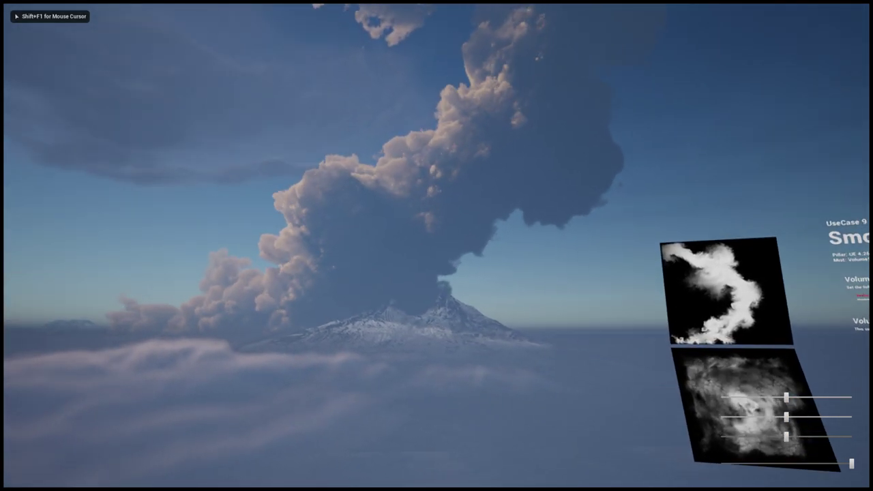
# Relight the running volcano simulation by raising the first two sliders, the first well past its midpoint, and end the play session.
pyautogui.hotkey('shift', 'F1')
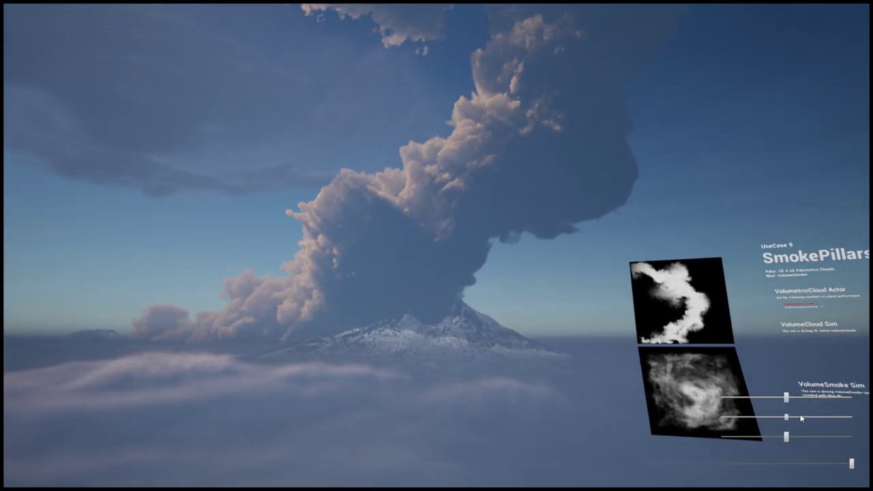
pyautogui.moveTo(792, 399)
pyautogui.mouseDown()
pyautogui.moveTo(779, 394)
pyautogui.moveTo(834, 402)
pyautogui.moveTo(811, 415)
pyautogui.moveTo(781, 414)
pyautogui.moveTo(794, 414)
pyautogui.mouseUp()
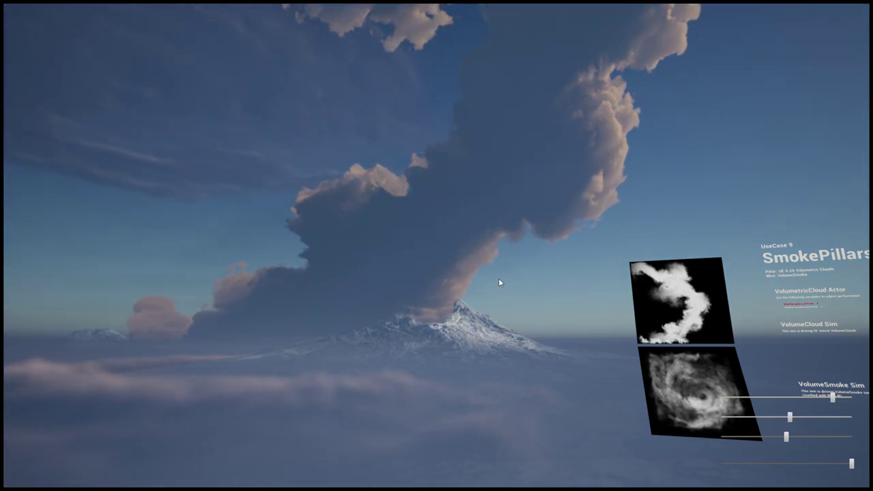
pyautogui.press('Escape')
pyautogui.moveTo(509, 269); pyautogui.dragTo(509, 301, button='right')
pyautogui.press('F11')
pyautogui.moveTo(511, 268)
pyautogui.mouseDown(button='right')
pyautogui.moveTo(513, 289)
pyautogui.moveTo(519, 263)
pyautogui.mouseUp(button='right')
pyautogui.press('s')
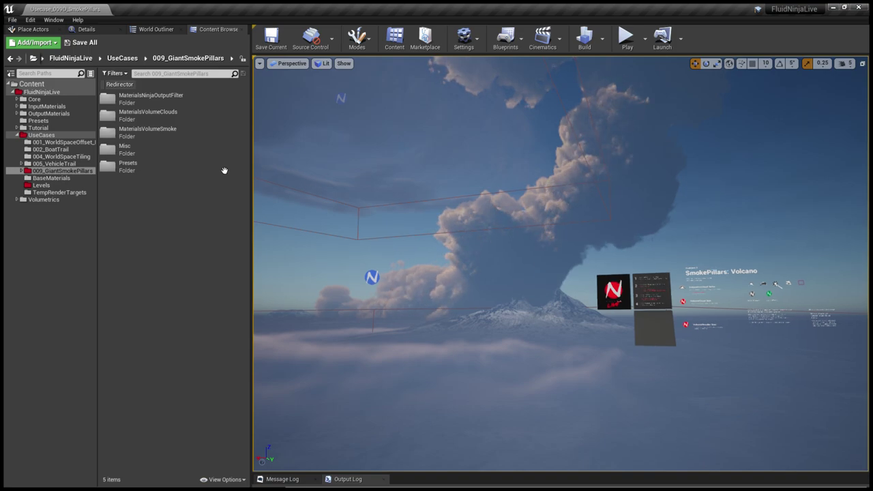
# Show the UseCases Levels folder and open the level Usecase_009B_SmokePillars_Rocket_VoluSmokeOnly.
pyautogui.click(49, 183)
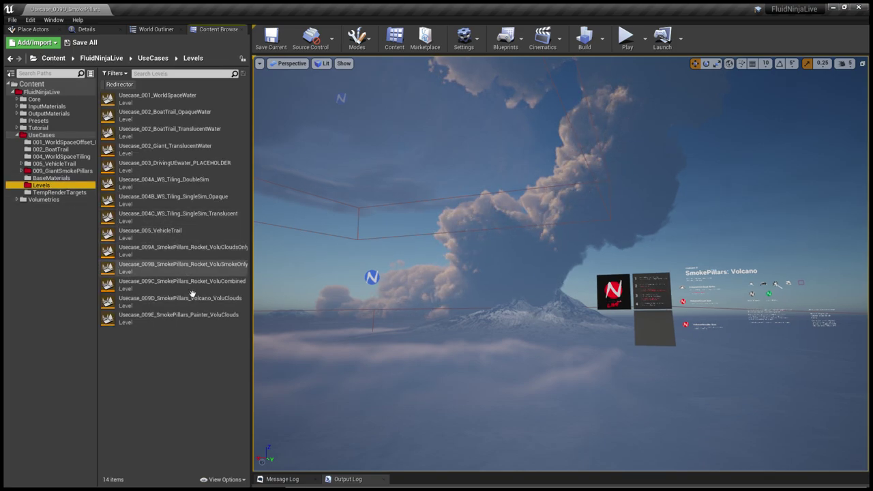
pyautogui.click(187, 270)
pyautogui.keyDown('shift'); pyautogui.click(201, 332); pyautogui.keyUp('shift')
pyautogui.click(226, 353)
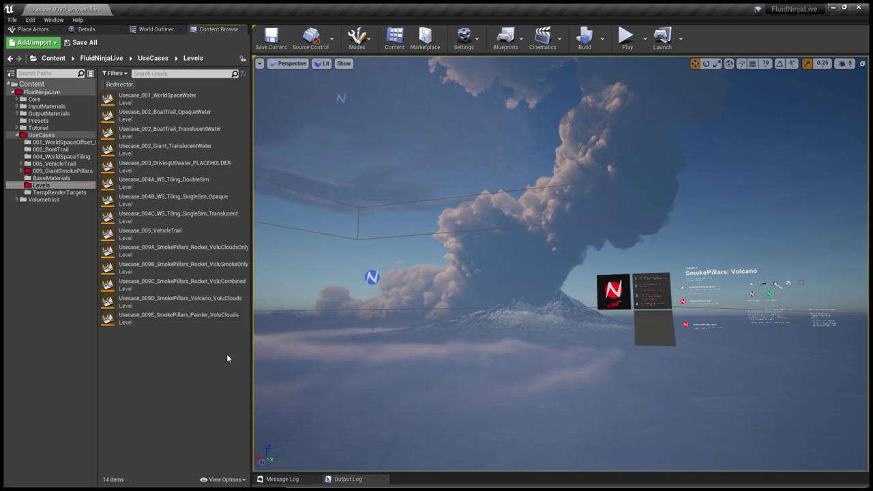
pyautogui.doubleClick(242, 269)
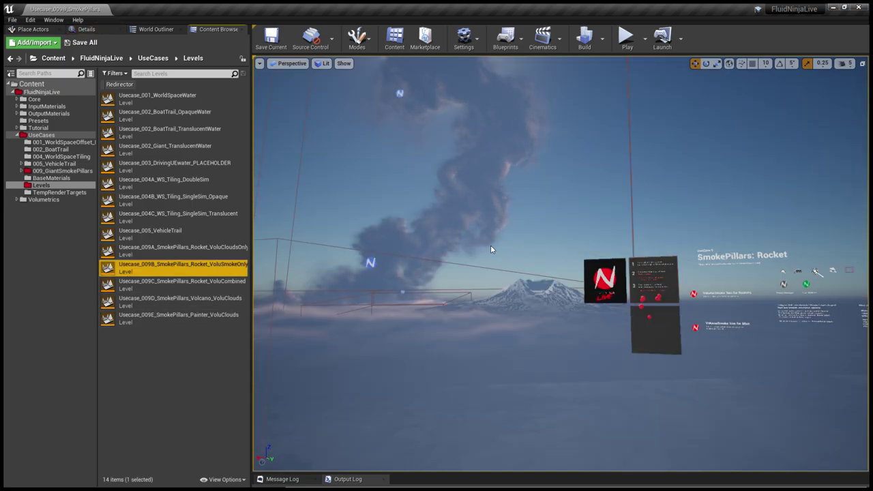
# Open the level Usecase_009A_SmokePillars_Rocket_VoluCloudsOnly and run its simulation fullscreen, ending the play session after viewing the clouds.
pyautogui.doubleClick(218, 253)
pyautogui.click(544, 217)
pyautogui.press('F11')
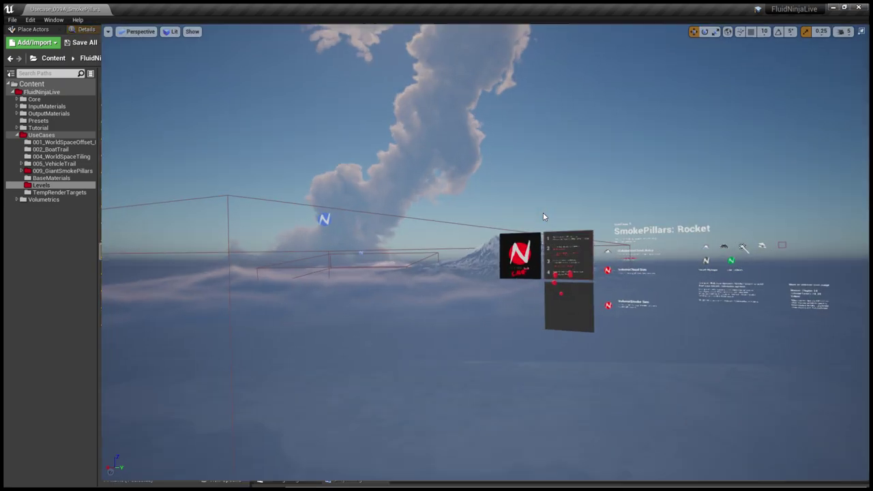
pyautogui.moveTo(549, 239); pyautogui.dragTo(542, 230, button='right')
pyautogui.hotkey('alt', 'p')
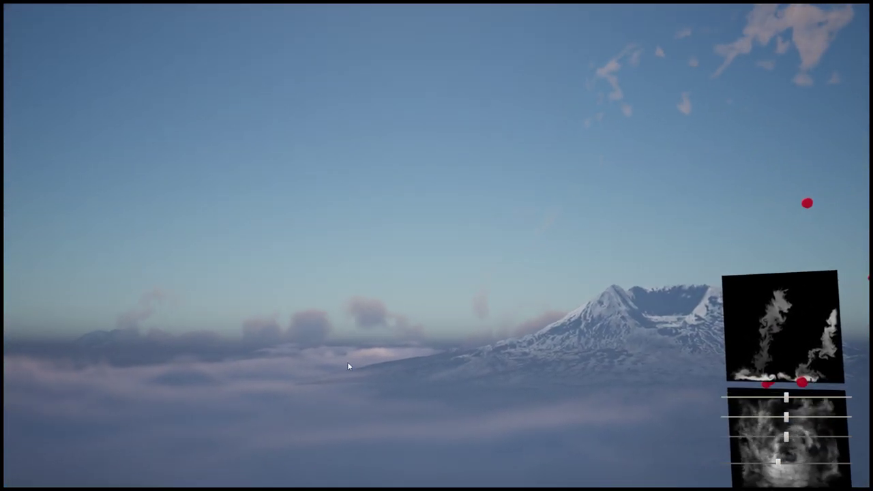
pyautogui.press('Escape')
pyautogui.moveTo(509, 275)
pyautogui.mouseDown(button='right')
pyautogui.moveTo(567, 348)
pyautogui.moveTo(511, 286)
pyautogui.mouseUp(button='right')
pyautogui.press('s')
pyautogui.press('F11')
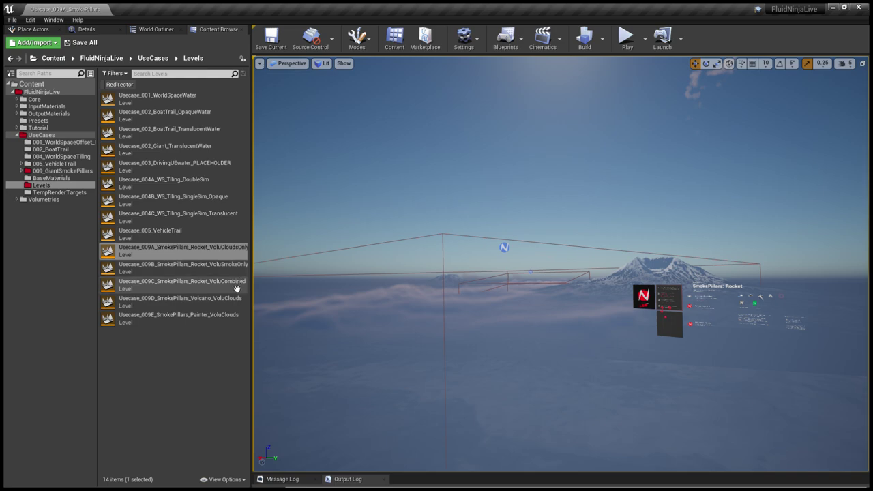
# Open the level Usecase_009C_SmokePillars_Rocket_VoluCombined and play it fullscreen.
pyautogui.doubleClick(236, 289)
pyautogui.press('F11')
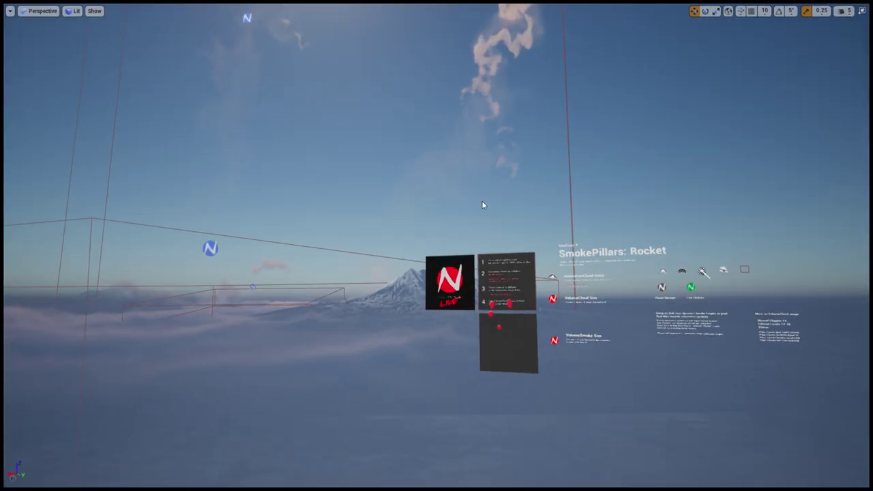
pyautogui.hotkey('alt', 'p')
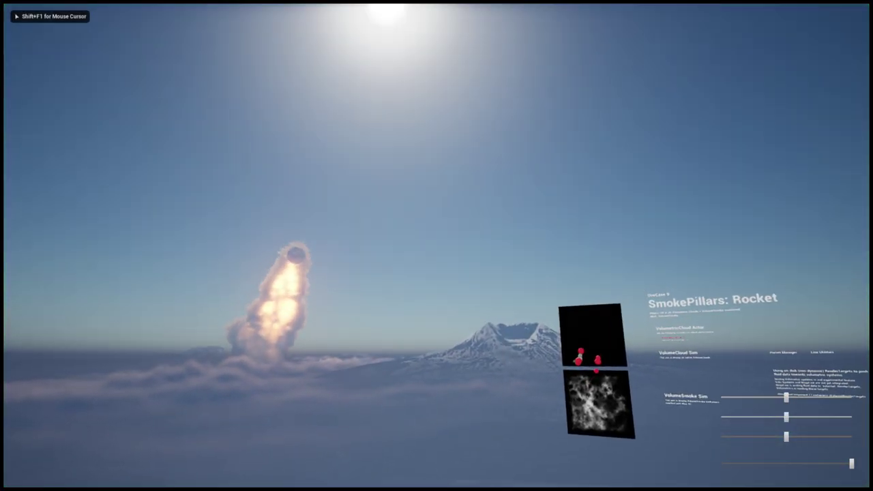
# Lower the fourth slider of the running rocket simulation to about halfway, and raise it again to about three quarters.
pyautogui.hotkey('shift', 'F1')
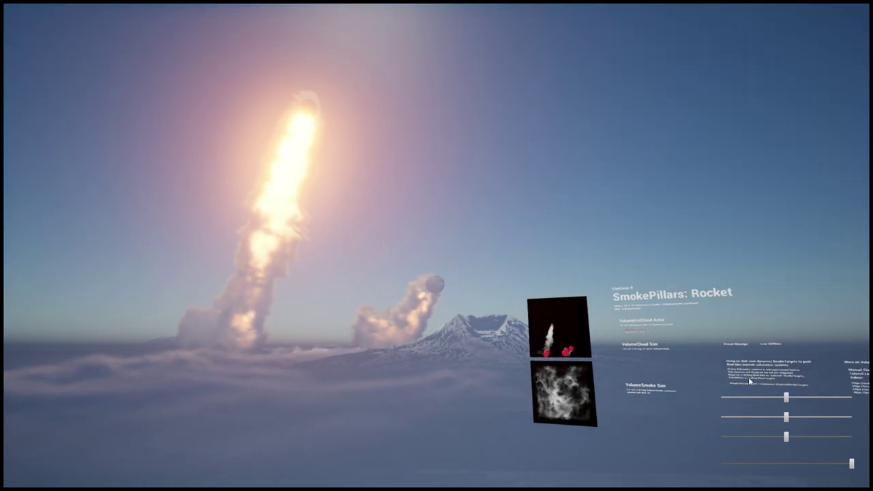
pyautogui.click(790, 464)
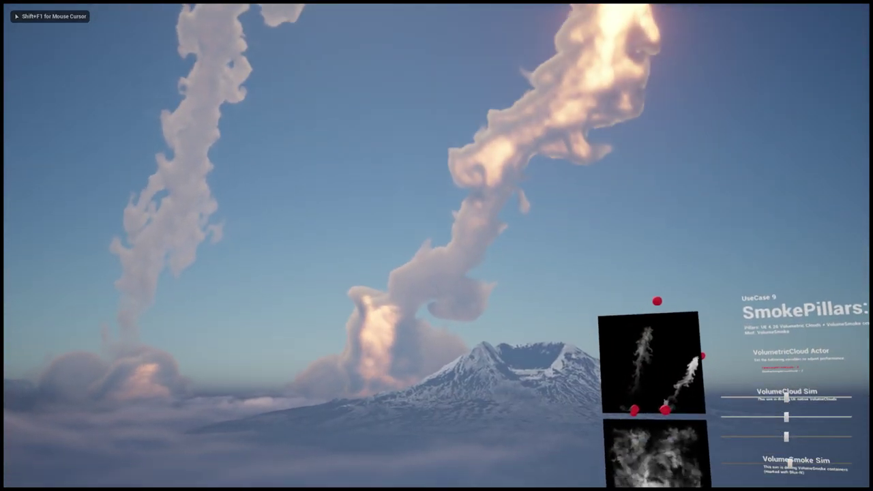
pyautogui.hotkey('shift', 'F1')
pyautogui.moveTo(790, 464); pyautogui.dragTo(823, 464)
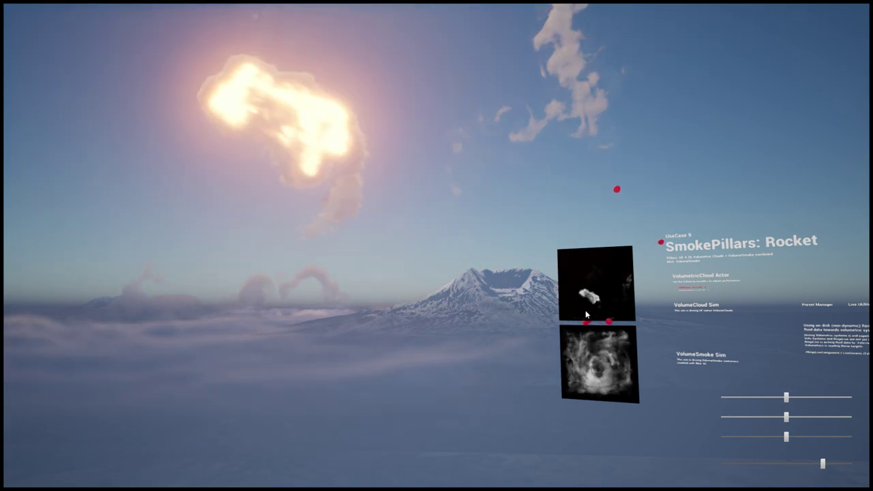
pyautogui.click(416, 245)
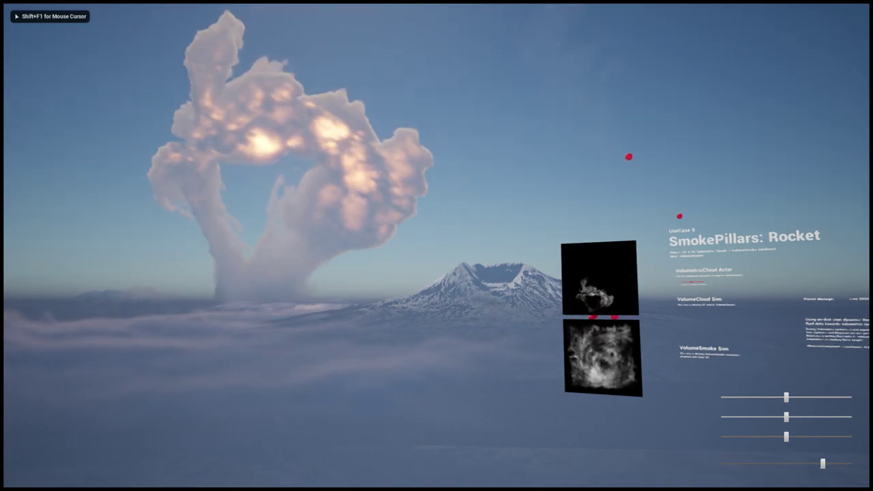
# Lower the first and third sliders slightly below their midpoints in the rocket simulation and end the play session.
pyautogui.press('a')
pyautogui.hotkey('shift', 'F1')
pyautogui.moveTo(786, 397); pyautogui.dragTo(768, 399)
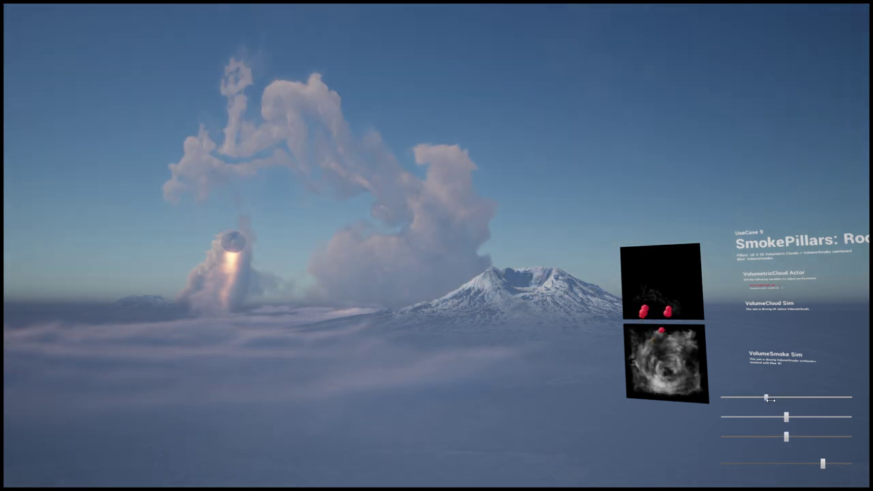
pyautogui.moveTo(789, 436); pyautogui.dragTo(771, 438)
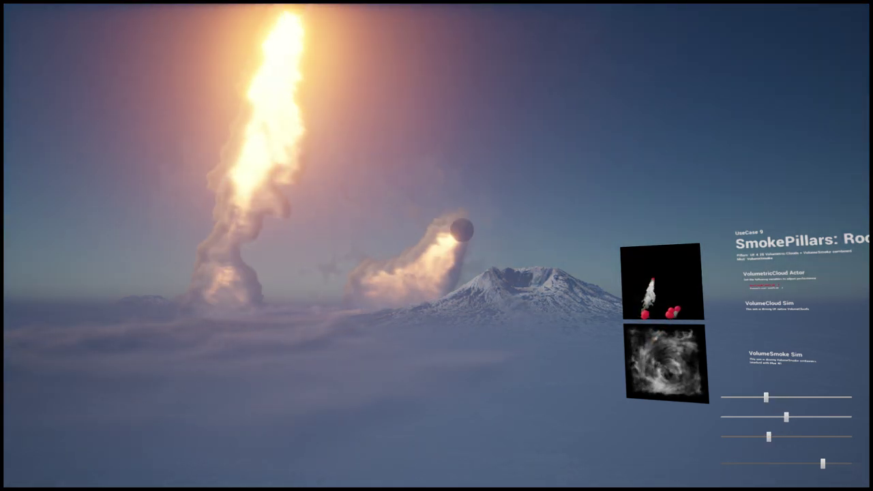
pyautogui.click(546, 413)
pyautogui.press('Escape')
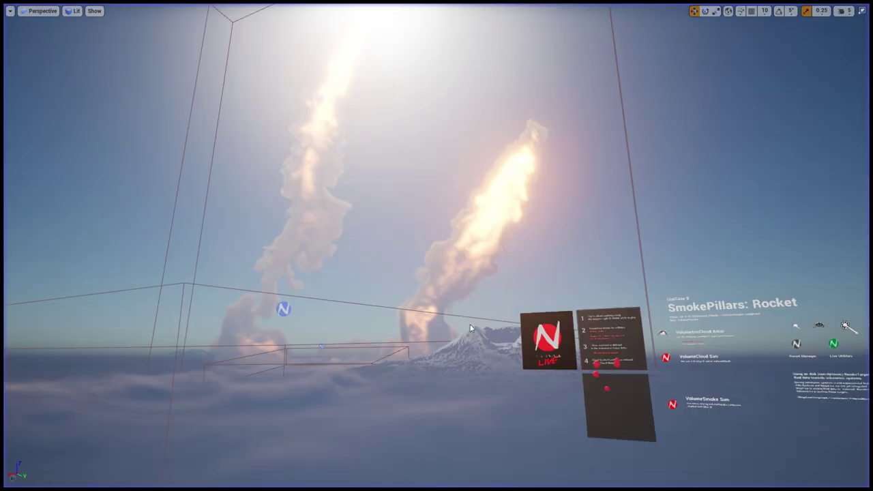
pyautogui.scroll(-3, 458, 335)
pyautogui.press('F11')
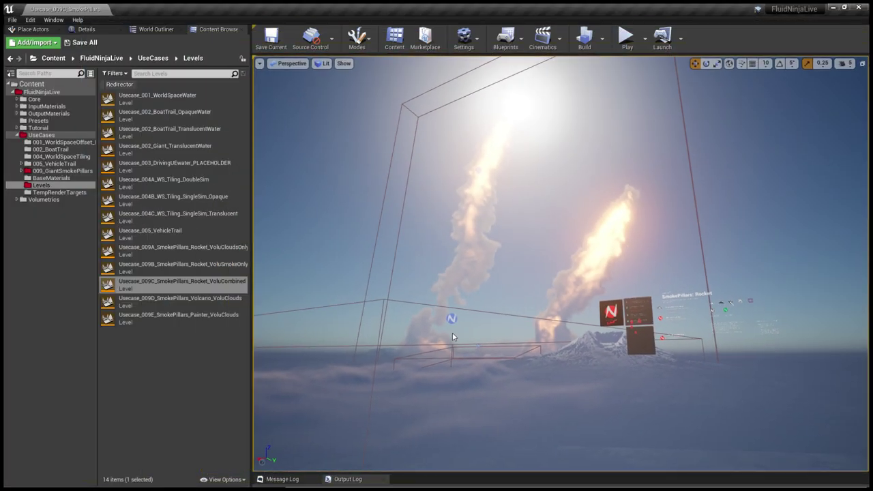
# Open the level Usecase_009E_SmokePillars_Painter_VoluClouds and show its viewport fullscreen.
pyautogui.doubleClick(232, 326)
pyautogui.moveTo(501, 279); pyautogui.dragTo(498, 256, button='right')
pyautogui.press('F11')
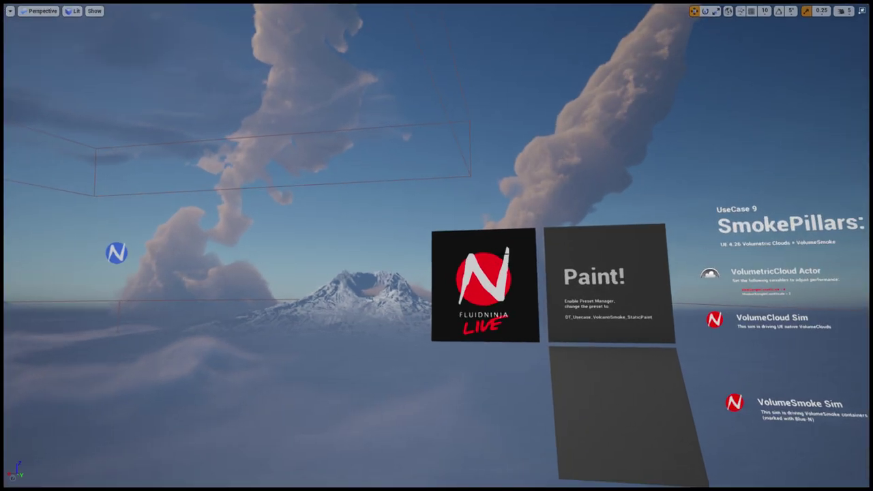
# Play the painter level, paint smoke on the upper simulation canvas to form clouds above the volcano, and end the session.
pyautogui.hotkey('alt', 'p')
pyautogui.moveTo(568, 323)
pyautogui.mouseDown()
pyautogui.moveTo(621, 329)
pyautogui.moveTo(643, 298)
pyautogui.moveTo(625, 296)
pyautogui.moveTo(583, 328)
pyautogui.moveTo(607, 338)
pyautogui.moveTo(593, 320)
pyautogui.mouseUp()
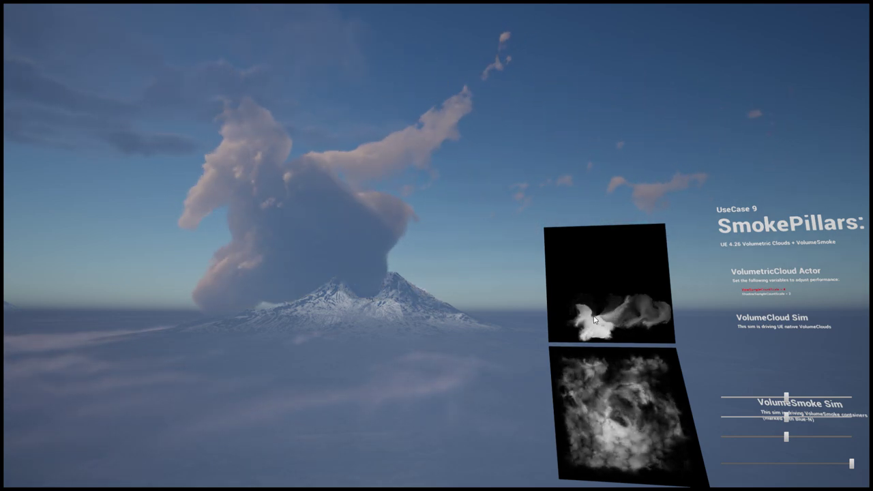
pyautogui.press('Escape')
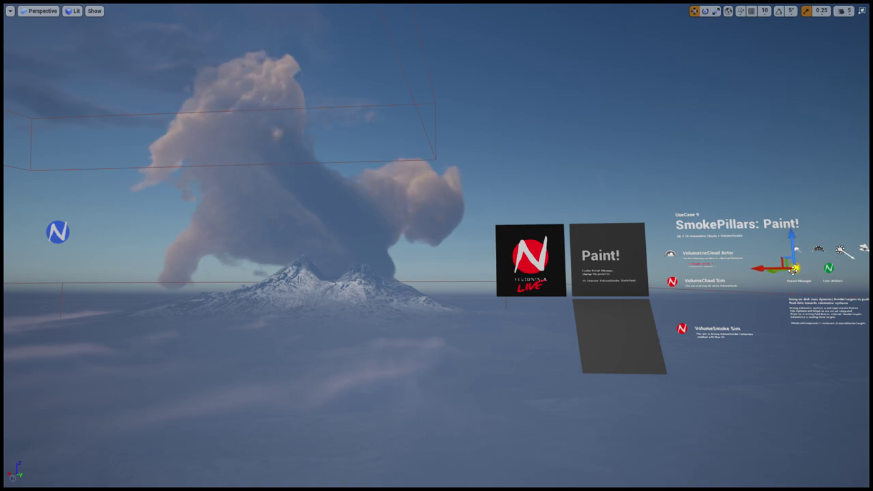
pyautogui.press('F11')
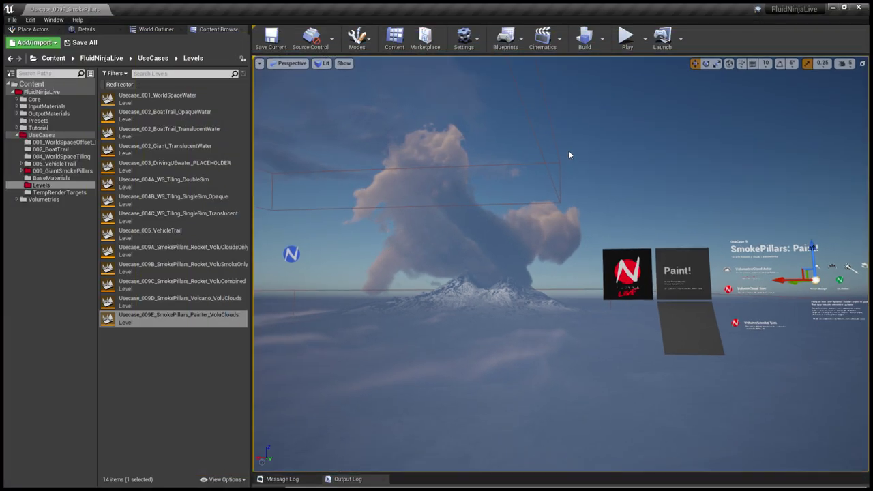
# Point out the five 009 SmokePillars levels and the NinjaLive_PresetManager blueprint in the FluidNinjaLive folder.
pyautogui.keyDown('shift'); pyautogui.click(219, 253); pyautogui.keyUp('shift')
pyautogui.click(221, 368)
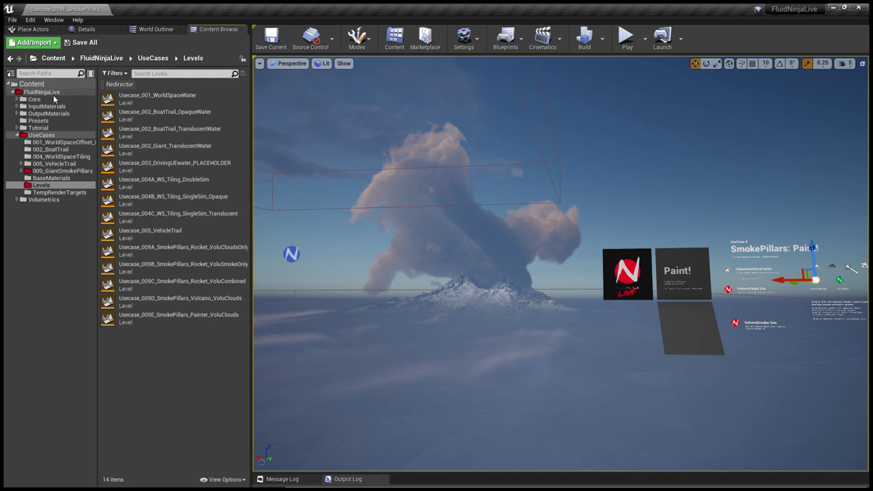
pyautogui.click(54, 93)
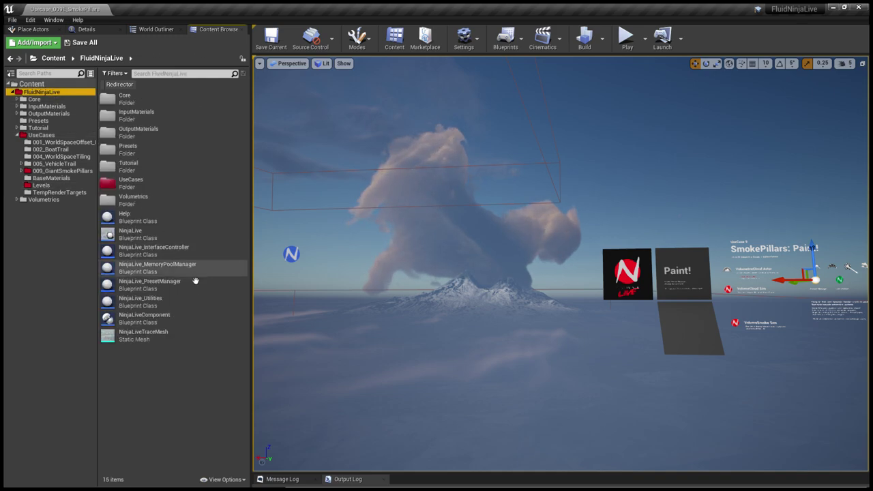
pyautogui.click(176, 291)
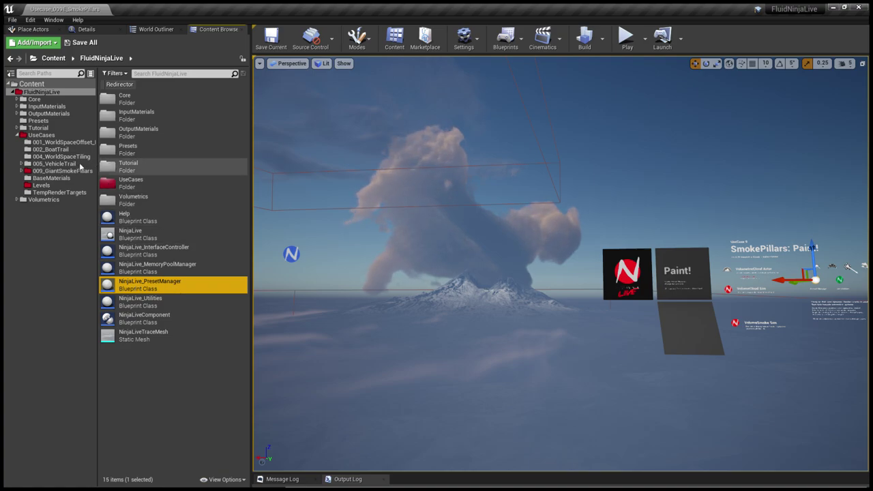
# Select Usecase_009E_SmokePillars_Painter_VoluClouds in the Levels folder and view the painter scene fullscreen.
pyautogui.click(41, 185)
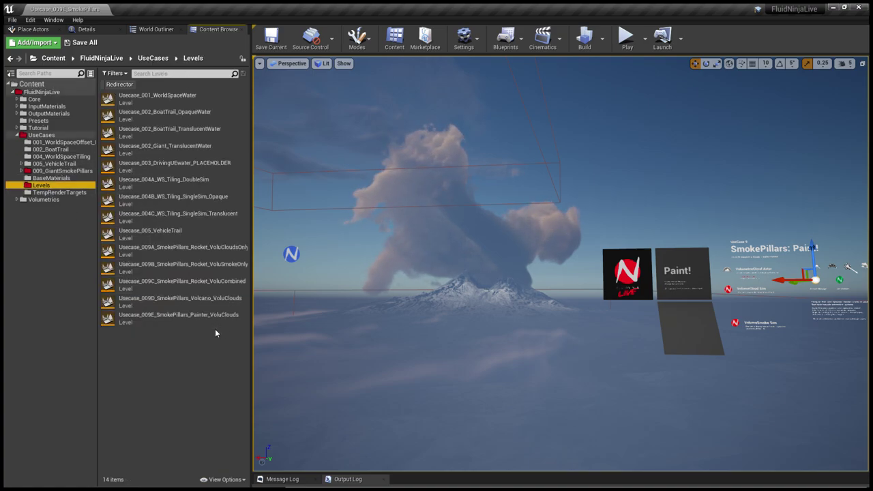
pyautogui.click(217, 327)
pyautogui.press('F11')
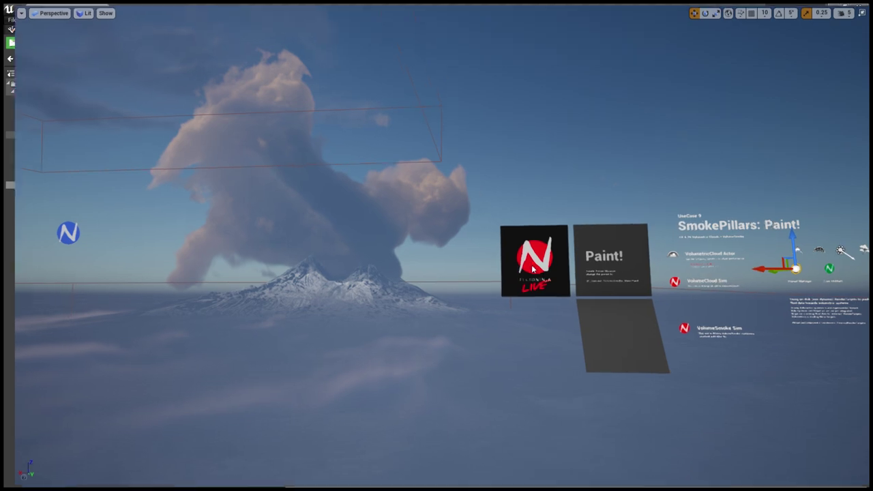
pyautogui.press('F11')
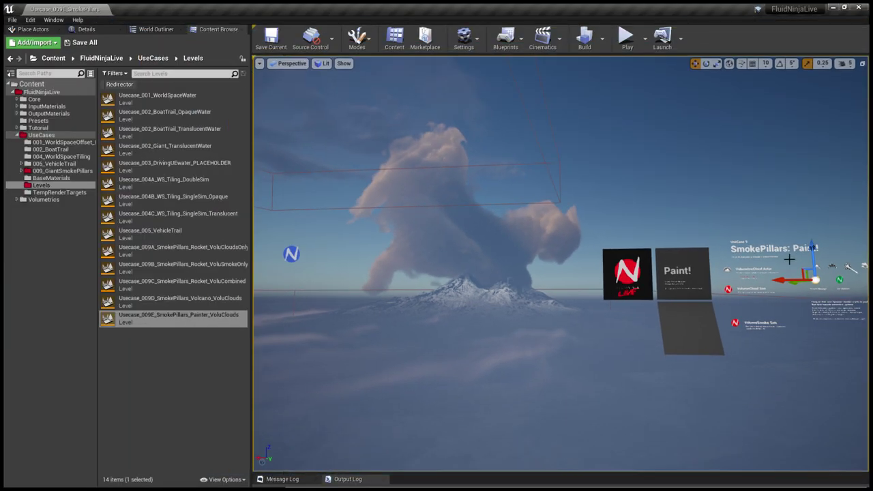
# Turn off Disable Preset Manager on the NinjaLive_PresetManager actor and play the painter level with a free cursor.
pyautogui.click(105, 29)
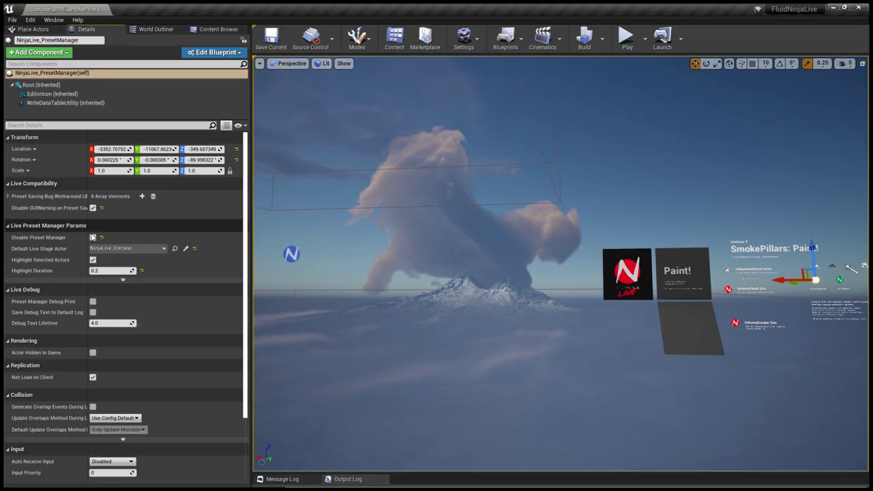
pyautogui.press('F11')
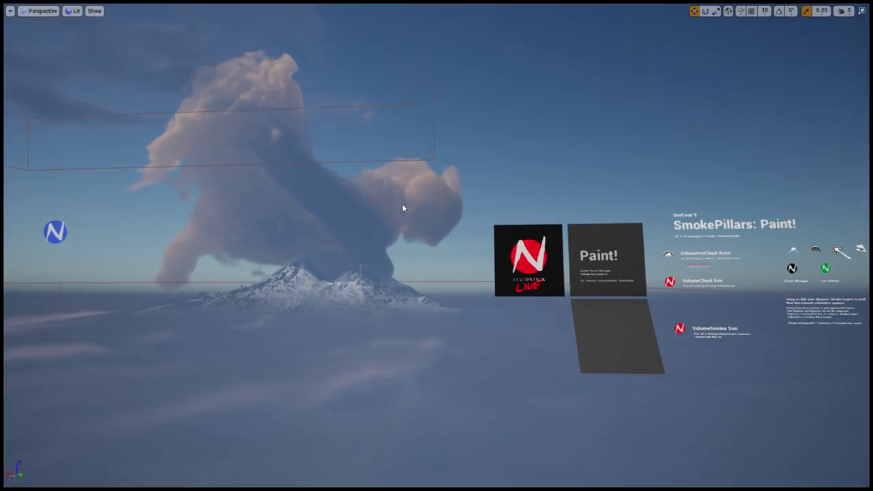
pyautogui.hotkey('alt', 'p')
pyautogui.hotkey('shift', 'F1')
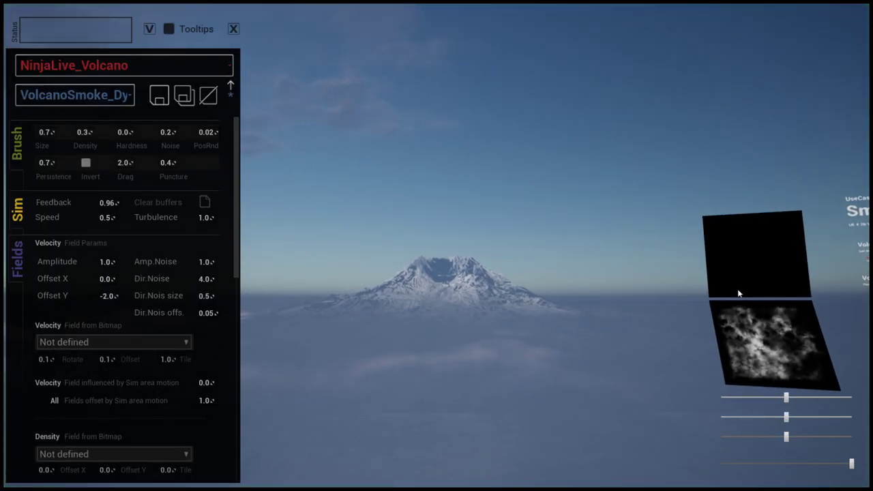
# Set the brush persistence to 1.0 and paint smoke at the base of the upper simulation canvas.
pyautogui.click(630, 249)
pyautogui.hotkey('shift', 'F1')
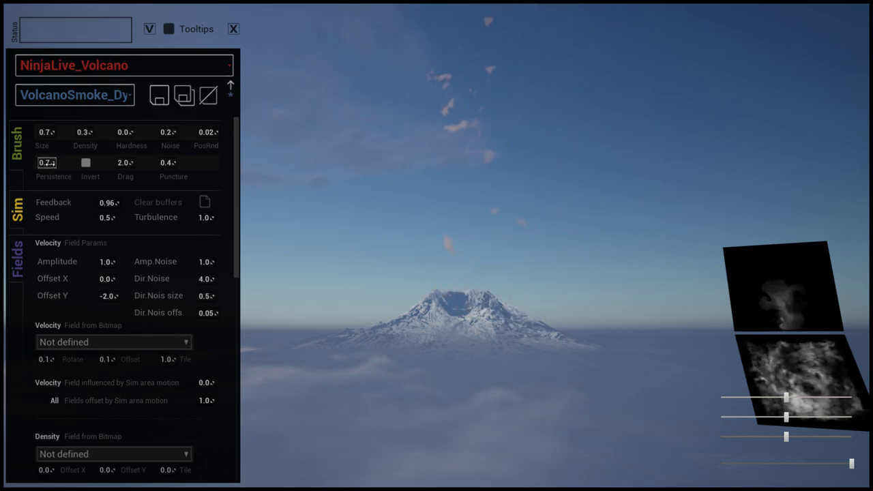
pyautogui.moveTo(786, 304); pyautogui.dragTo(794, 307)
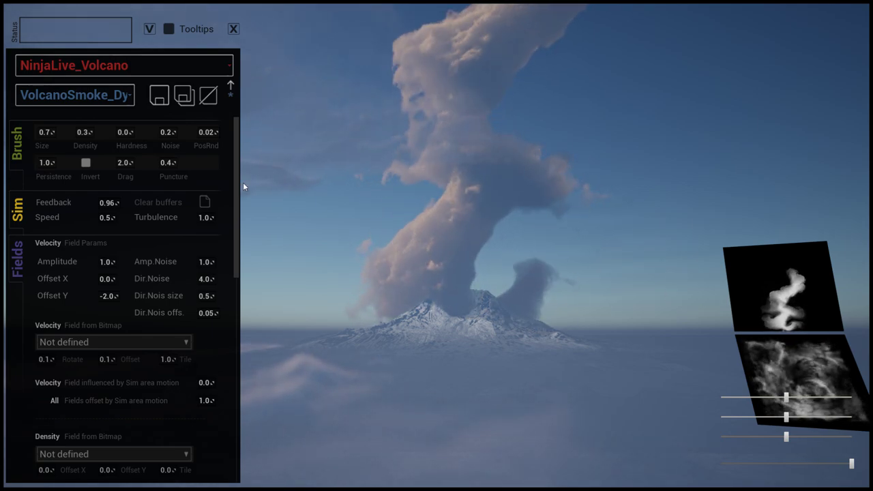
pyautogui.moveTo(235, 171)
pyautogui.mouseDown()
pyautogui.moveTo(255, 307)
pyautogui.moveTo(228, 361)
pyautogui.mouseUp()
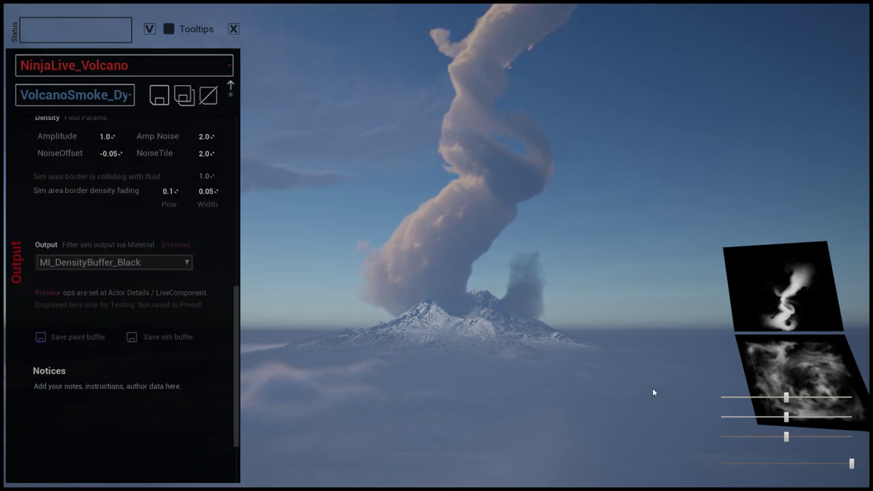
# End the painter level's play session, leave fullscreen and open the Presets folder of 009_GiantSmokePillars.
pyautogui.click(233, 29)
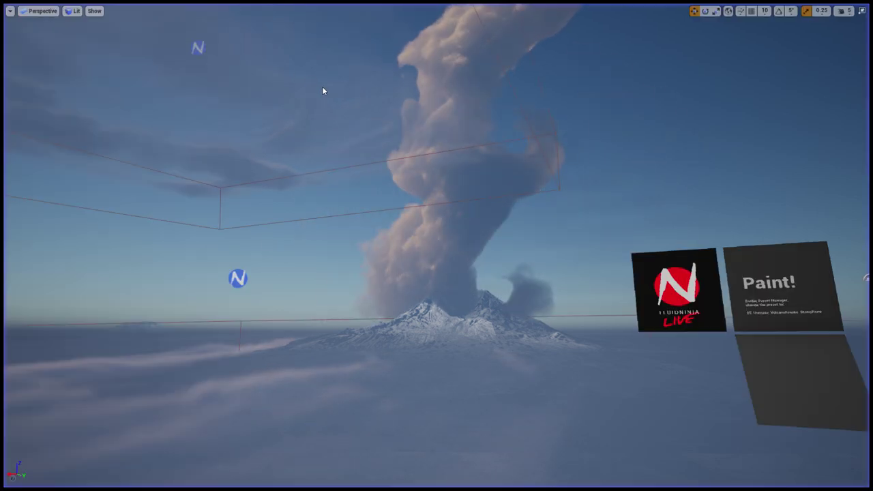
pyautogui.press('F11')
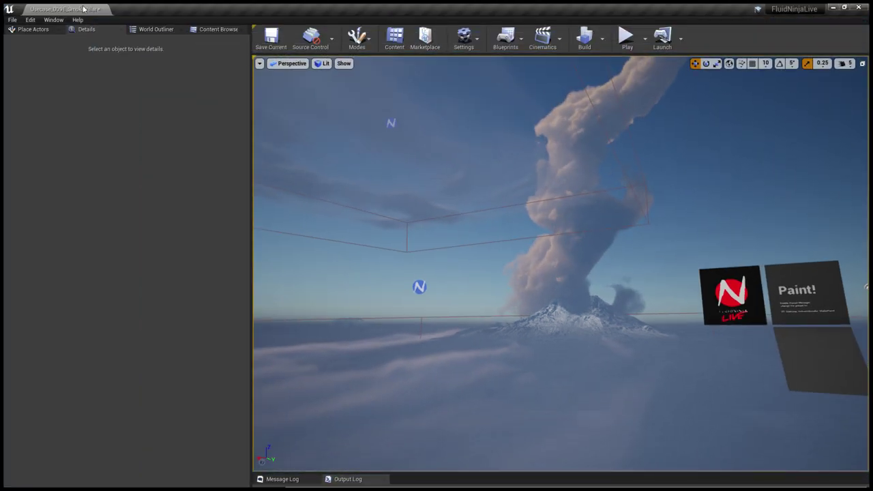
pyautogui.click(209, 30)
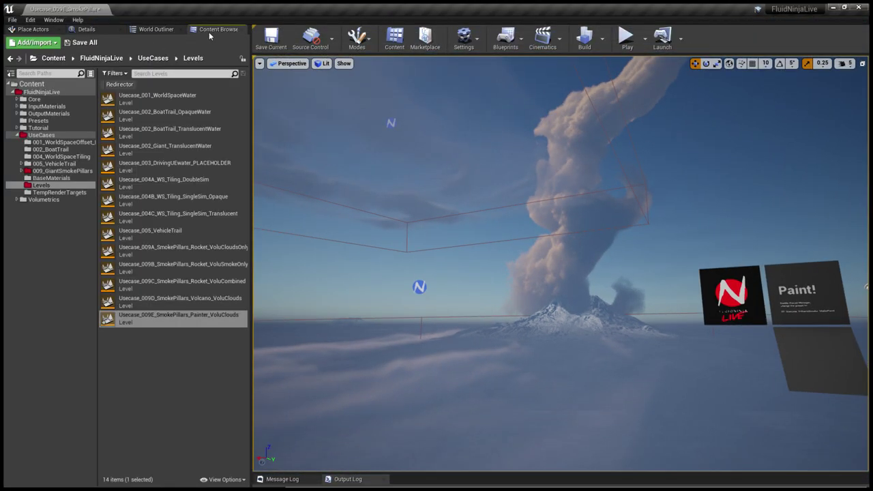
pyautogui.click(22, 171)
pyautogui.click(48, 207)
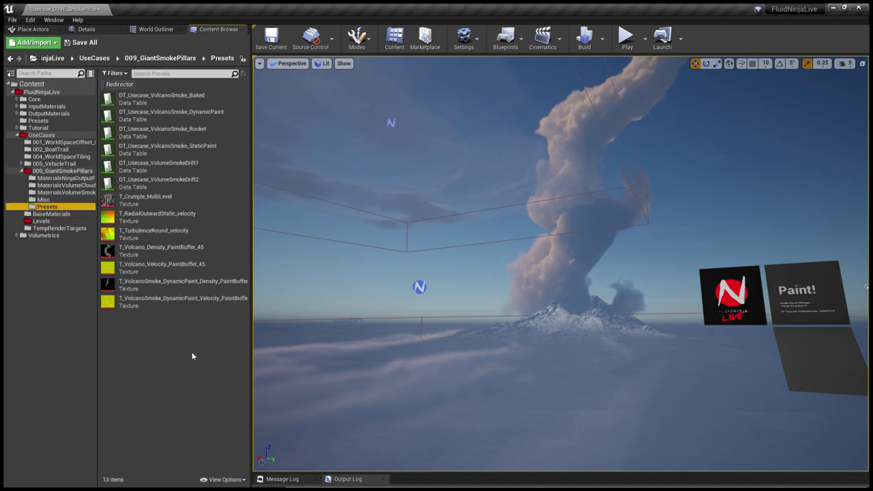
# Examine the VolcanoSmoke_DynamicPaint density and velocity paint buffer textures, and return to the level.
pyautogui.click(120, 283)
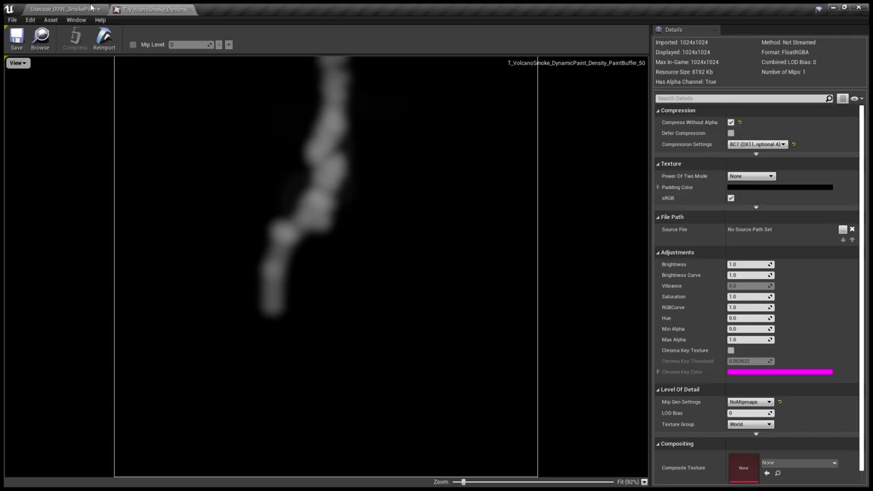
pyautogui.click(87, 9)
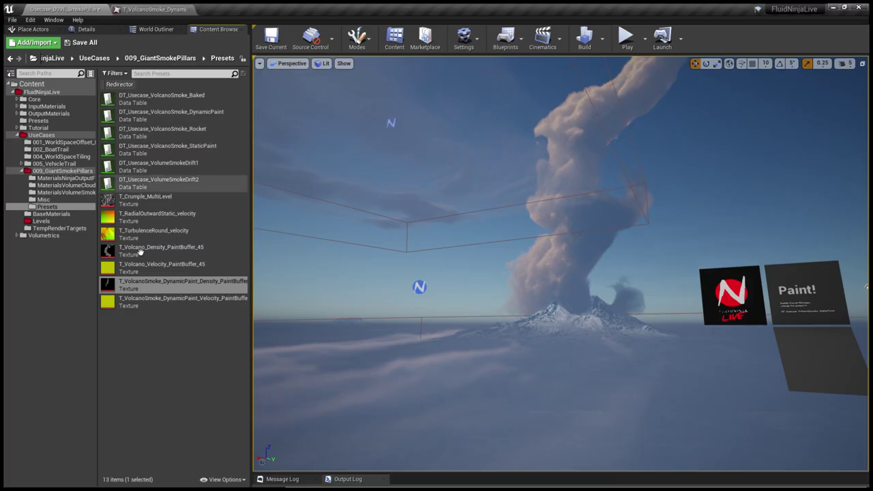
pyautogui.doubleClick(117, 306)
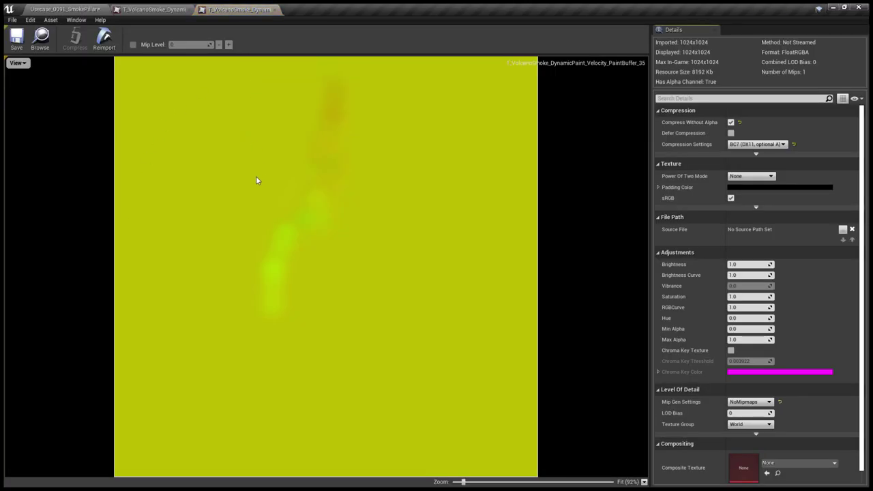
pyautogui.click(155, 9)
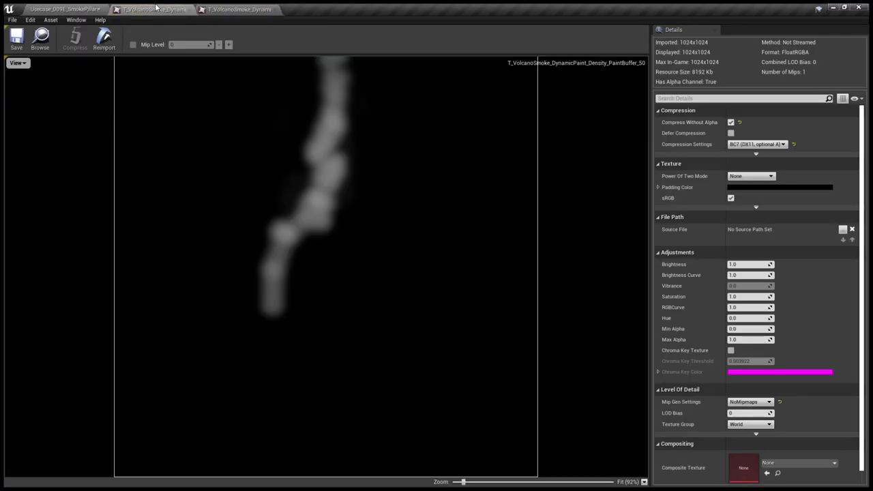
pyautogui.click(83, 8)
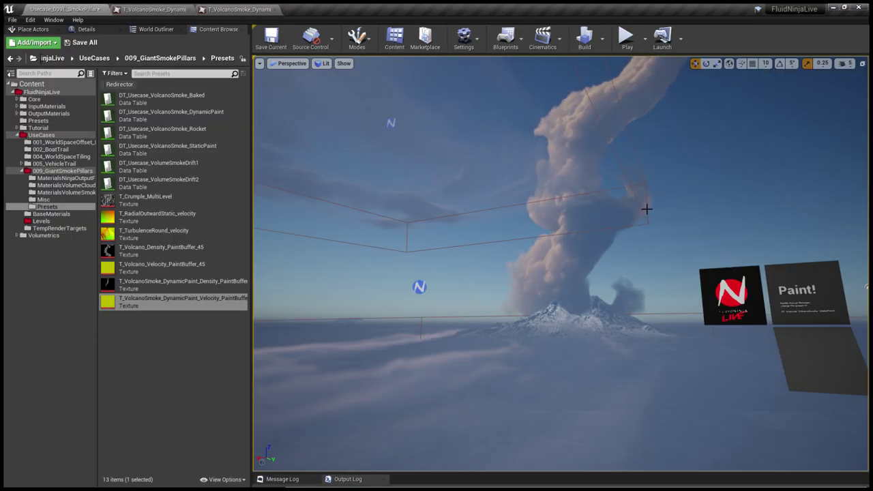
# Open the Usecase_009D_SmokePillars_Volcano_VoluClouds level from the UseCases Levels folder.
pyautogui.press('a')
pyautogui.moveTo(595, 214); pyautogui.dragTo(622, 219, button='right')
pyautogui.press('d')
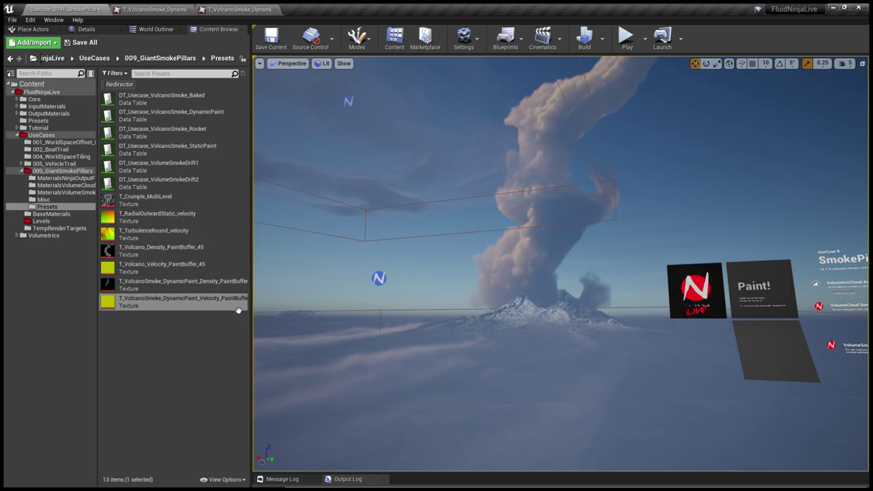
pyautogui.click(158, 291)
pyautogui.click(41, 221)
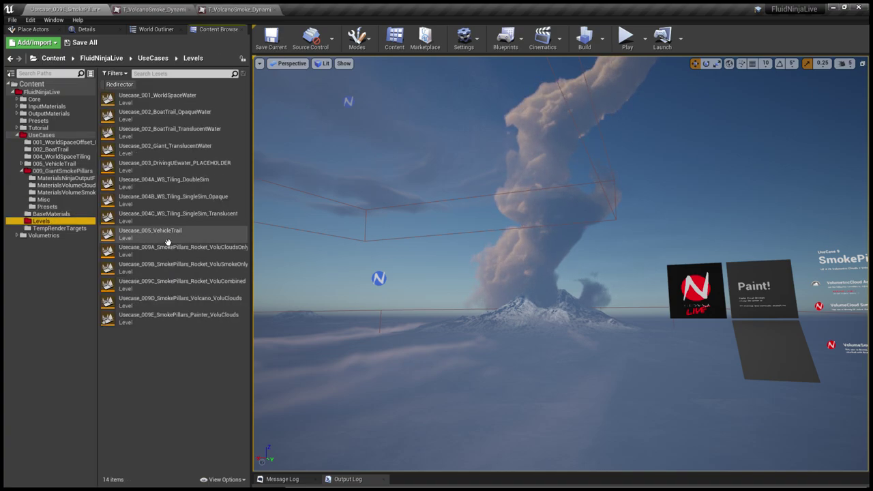
pyautogui.click(235, 302)
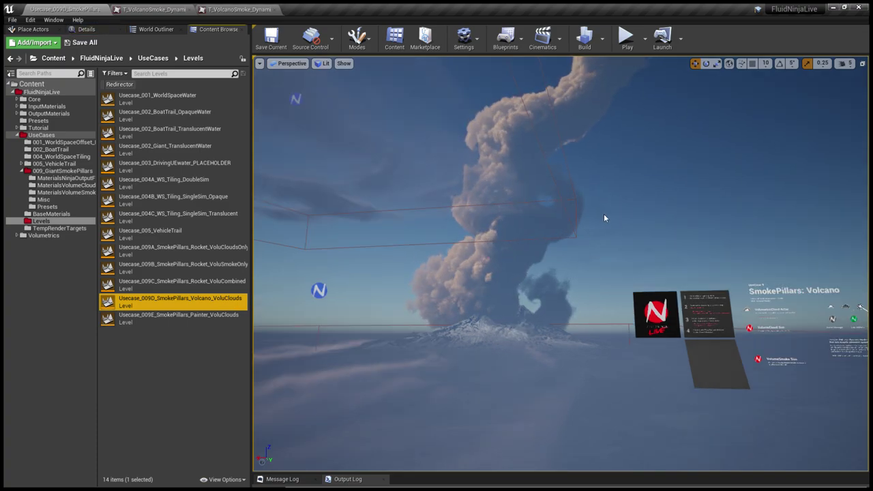
# Play the volcano level fullscreen, try the upper two on-screen sliders to watch the smoke pillar respond, and stop playing.
pyautogui.hotkey('alt', 'p')
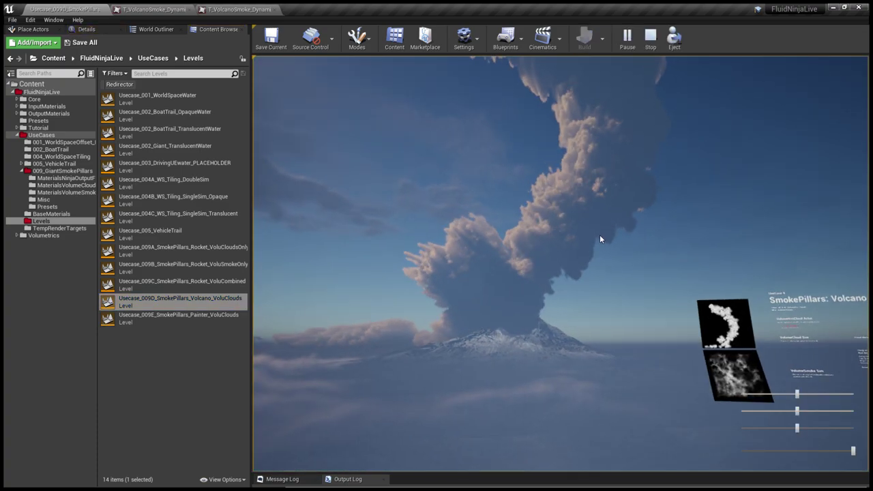
pyautogui.press('F11')
pyautogui.click(583, 262)
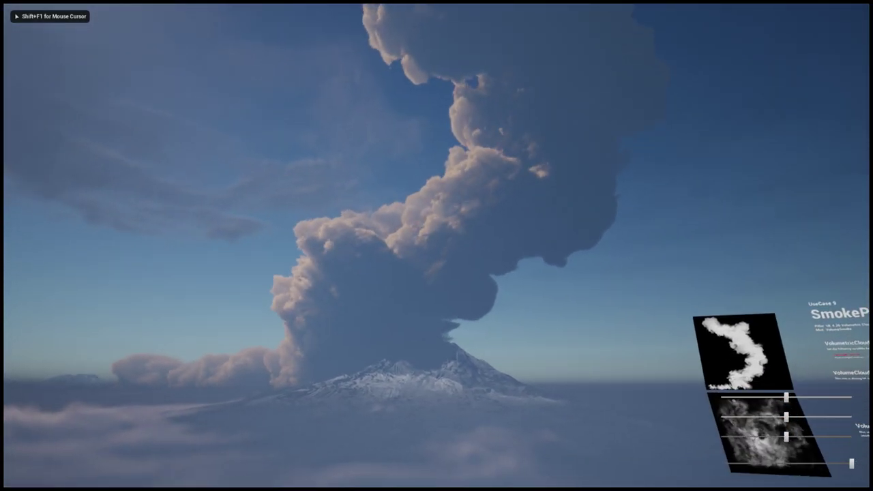
pyautogui.moveTo(788, 399); pyautogui.dragTo(833, 401)
pyautogui.moveTo(790, 419); pyautogui.dragTo(786, 397)
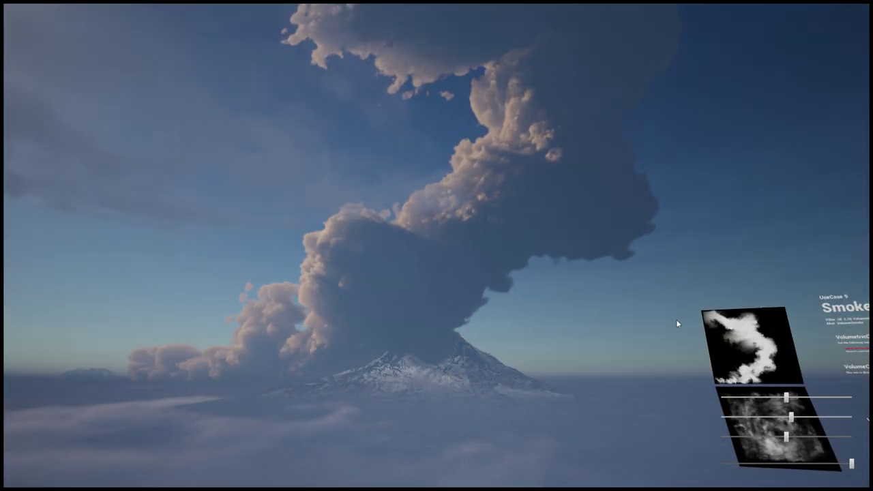
pyautogui.press('Escape')
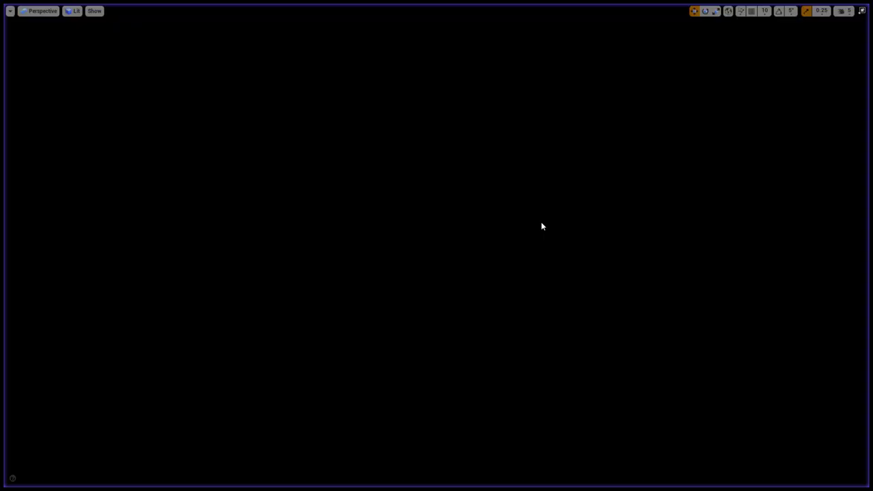
# Leave fullscreen, select the VolumetricCloud actor and open its MI_VolumeCloud_Volcano_Slow2 cloud material.
pyautogui.moveTo(539, 223); pyautogui.dragTo(525, 206, button='right')
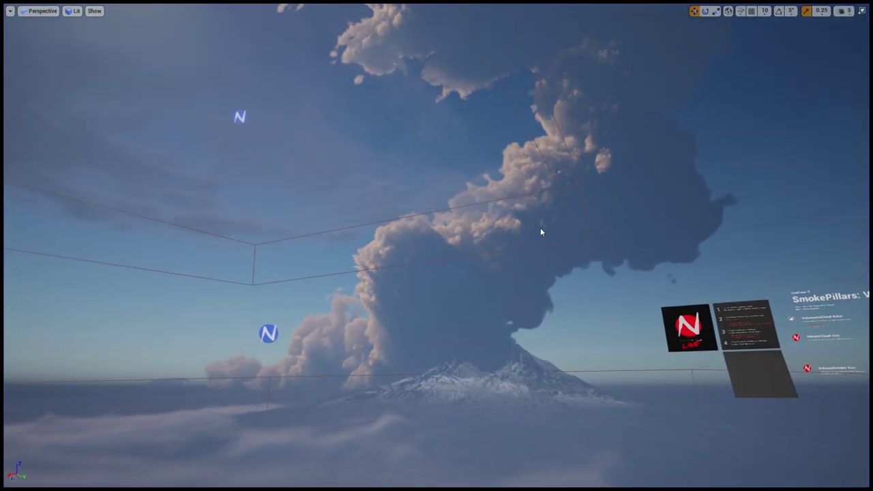
pyautogui.press('F11')
pyautogui.moveTo(703, 281); pyautogui.dragTo(771, 326, button='right')
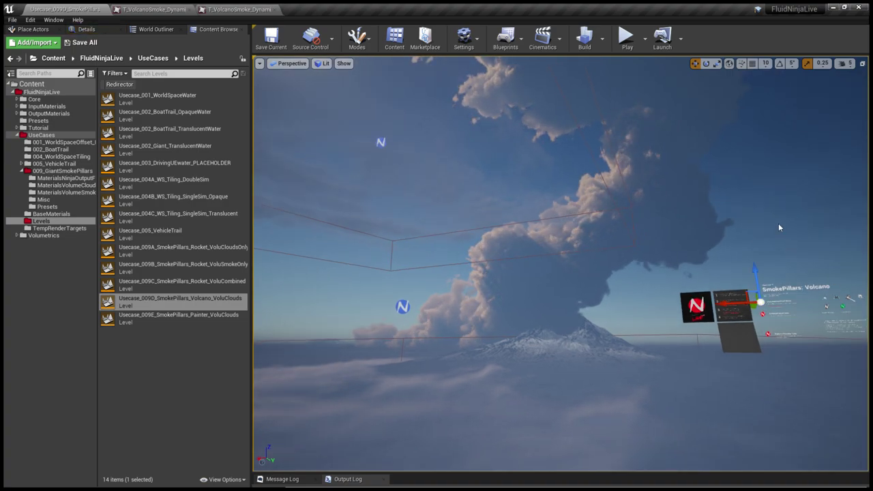
pyautogui.click(87, 29)
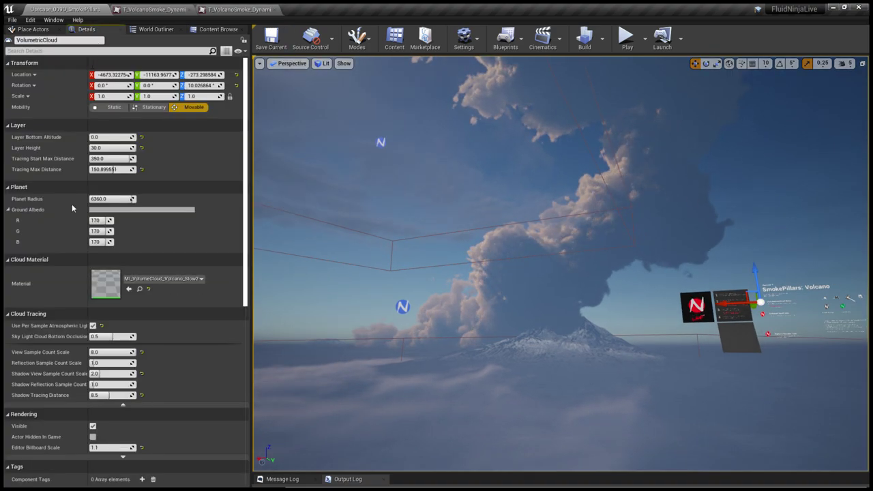
pyautogui.doubleClick(108, 287)
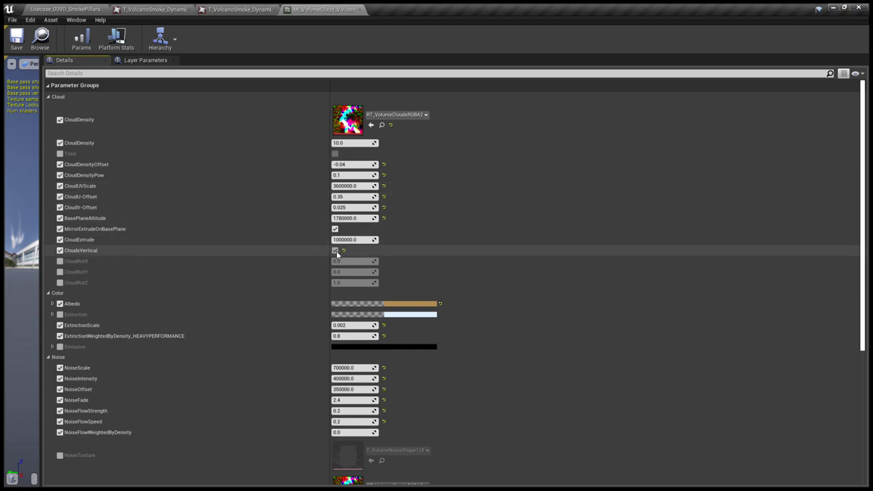
# Check the cloud material's parameters against the volcano scene, close the material and return to the level.
pyautogui.click(72, 8)
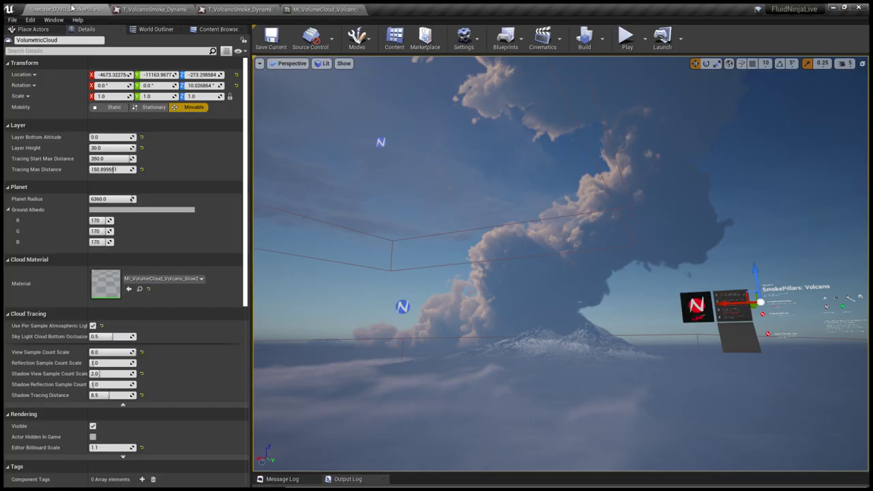
pyautogui.click(327, 9)
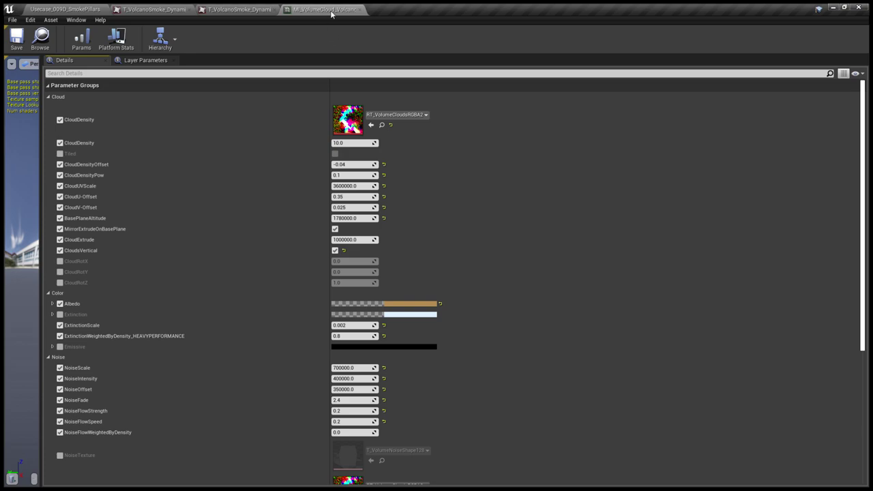
pyautogui.middleClick(329, 8)
pyautogui.click(69, 8)
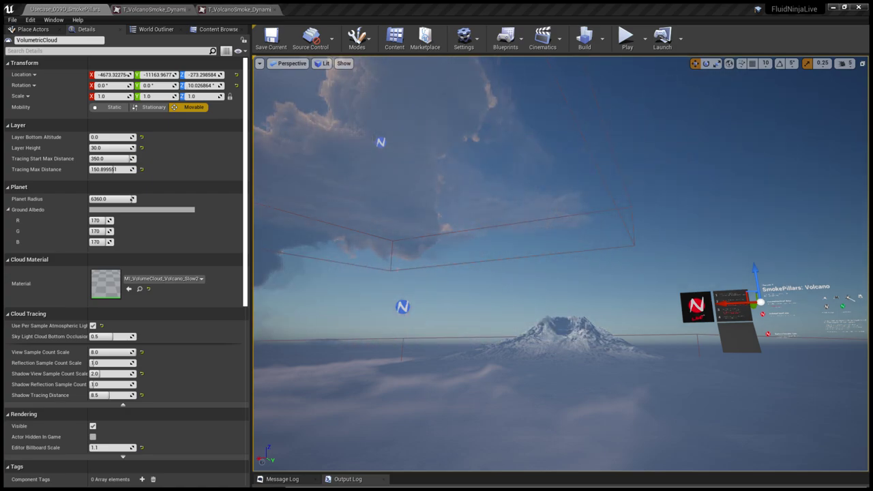
# Select VolumeSmokeContainer1 and the upper smoke container together to examine their Live Volume Smoke settings, and clear the selection.
pyautogui.moveTo(380, 235); pyautogui.dragTo(356, 235, button='right')
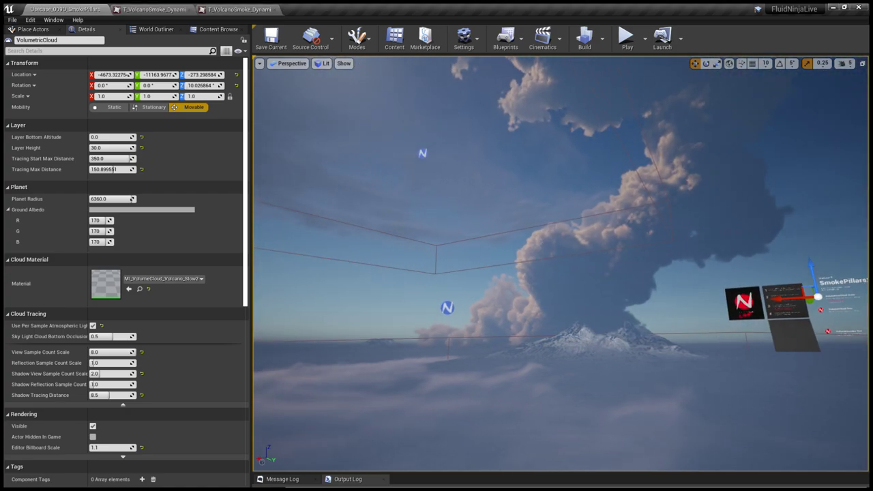
pyautogui.moveTo(518, 273); pyautogui.dragTo(459, 273, button='right')
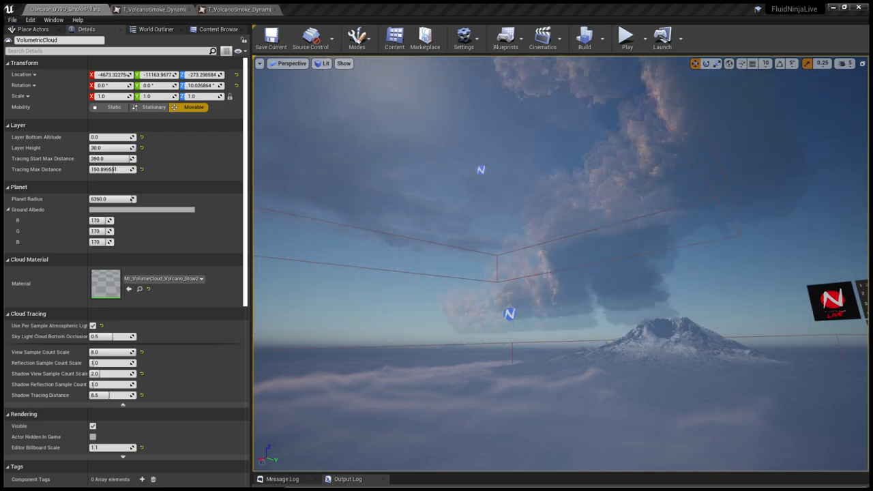
pyautogui.moveTo(551, 229); pyautogui.dragTo(508, 239, button='right')
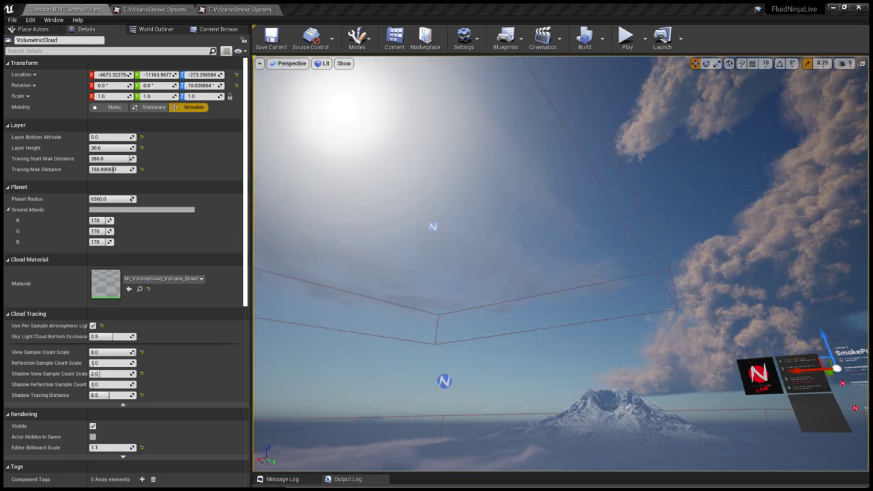
pyautogui.moveTo(463, 220); pyautogui.dragTo(452, 220, button='right')
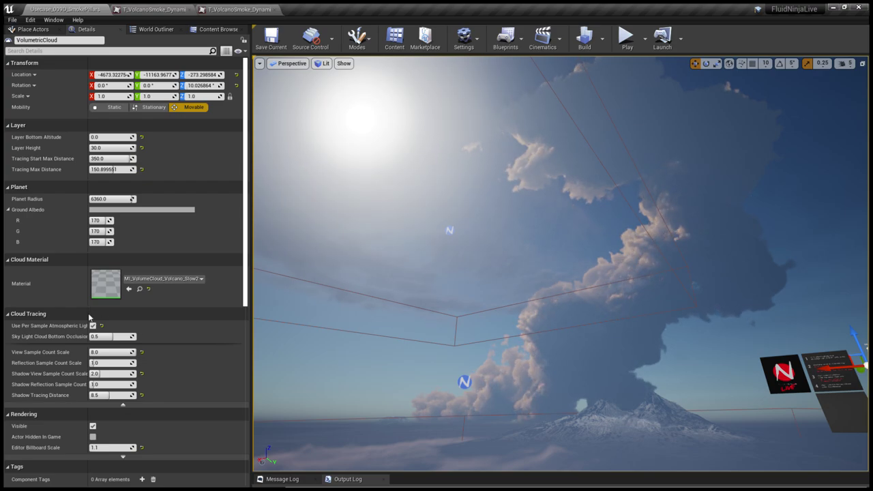
pyautogui.moveTo(528, 256); pyautogui.dragTo(529, 273, button='right')
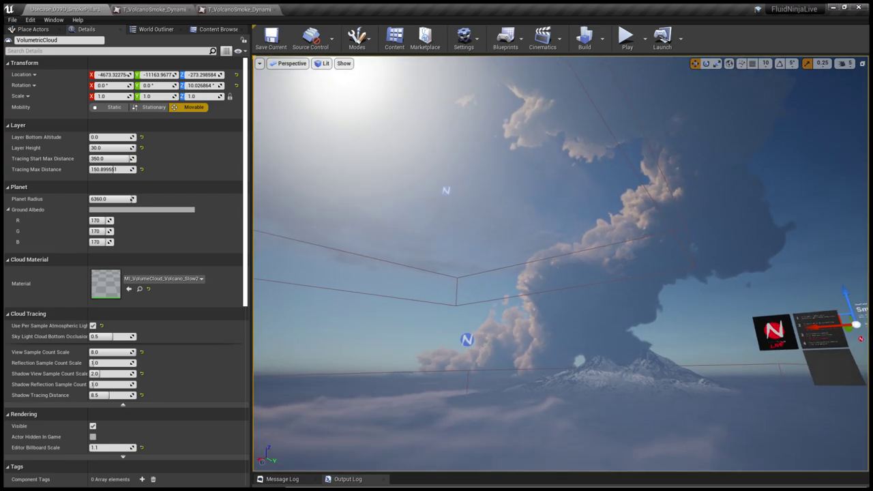
pyautogui.moveTo(589, 254); pyautogui.dragTo(589, 290, button='right')
pyautogui.click(521, 248)
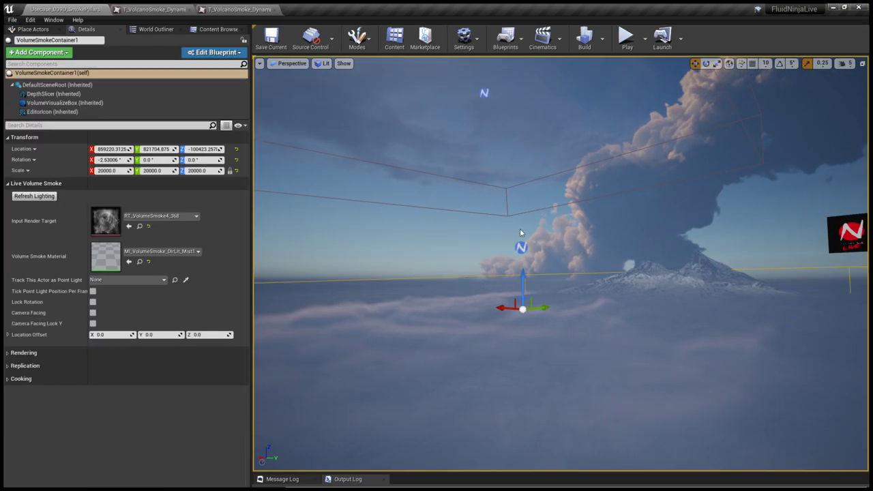
pyautogui.keyDown('ctrl'); pyautogui.click(491, 101); pyautogui.keyUp('ctrl')
pyautogui.moveTo(537, 195); pyautogui.dragTo(554, 199, button='right')
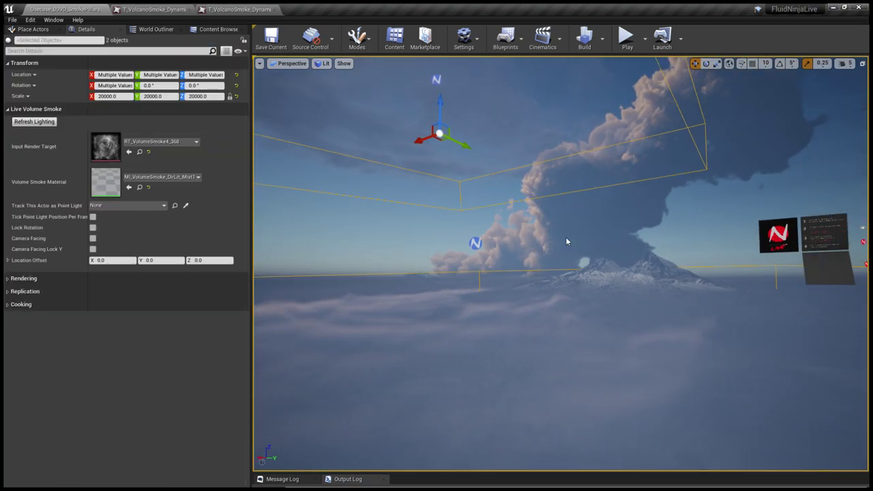
pyautogui.press('Escape')
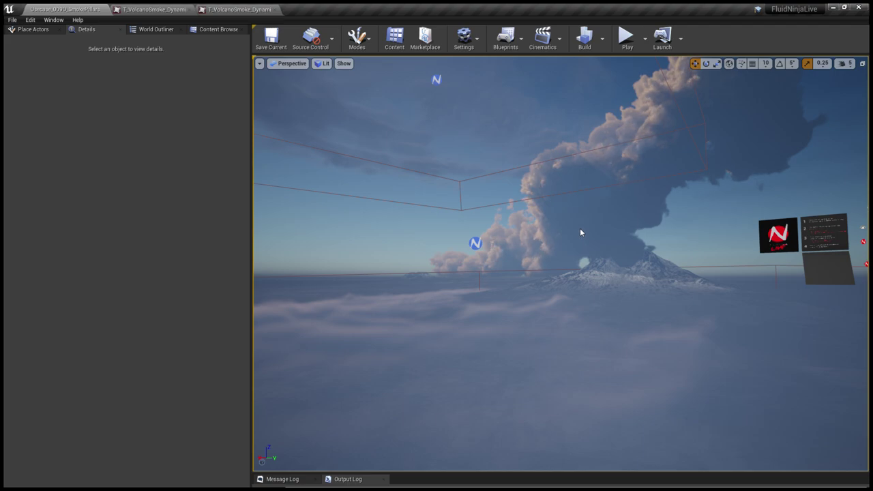
# Play the volcano level fullscreen with the top slider raised, fly toward the smoke pillar, and return to the editor.
pyautogui.press('F11')
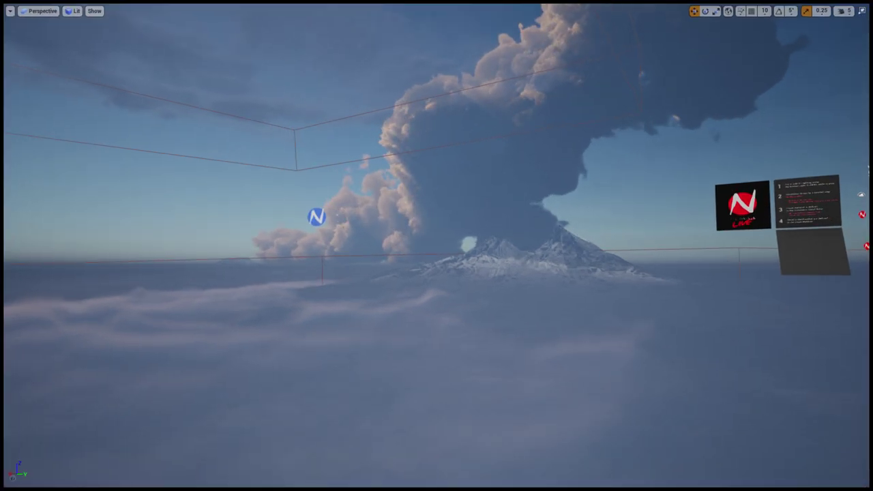
pyautogui.moveTo(578, 241); pyautogui.dragTo(570, 236, button='right')
pyautogui.hotkey('alt', 'p')
pyautogui.moveTo(803, 401); pyautogui.dragTo(838, 399)
pyautogui.click(693, 299)
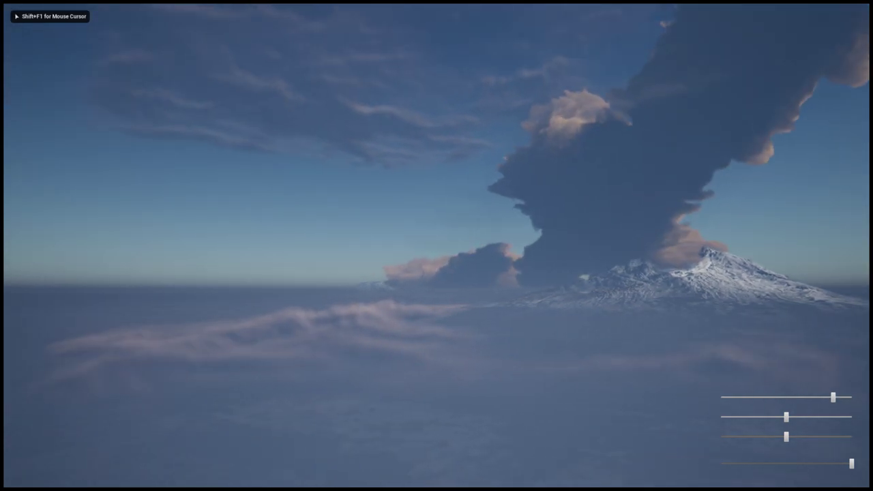
pyautogui.press('w')
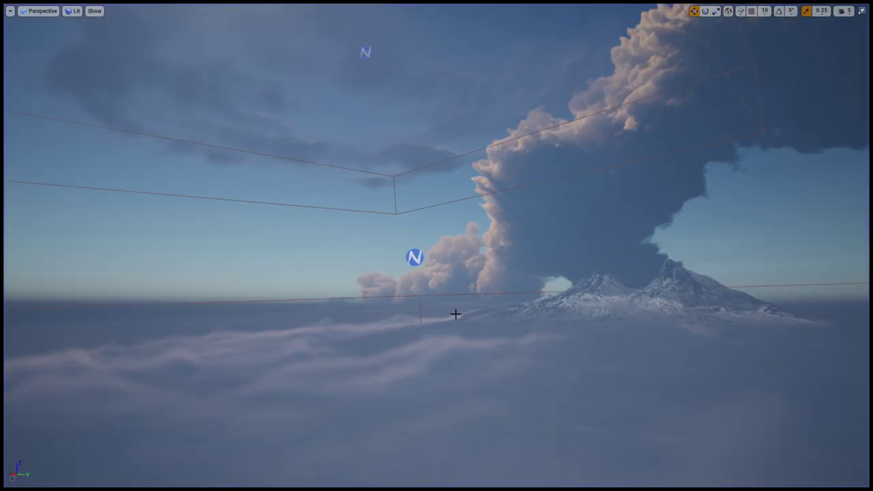
pyautogui.moveTo(454, 311); pyautogui.dragTo(519, 312, button='right')
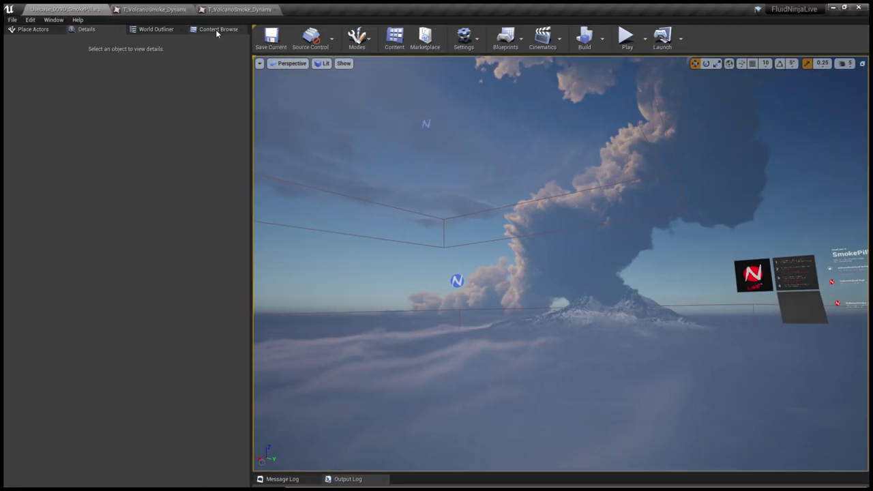
# Open the Usecase_009A_SmokePillars_Rocket_VoluCloudsOnly level and play it fullscreen.
pyautogui.click(216, 30)
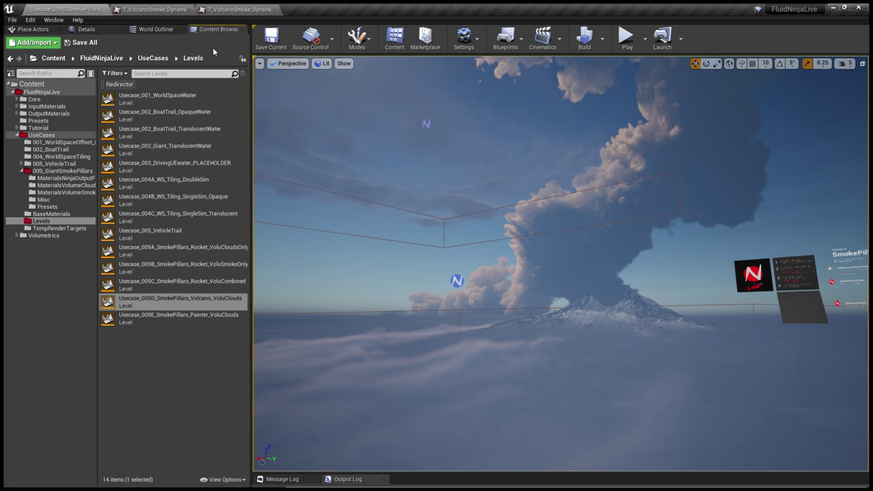
pyautogui.click(223, 254)
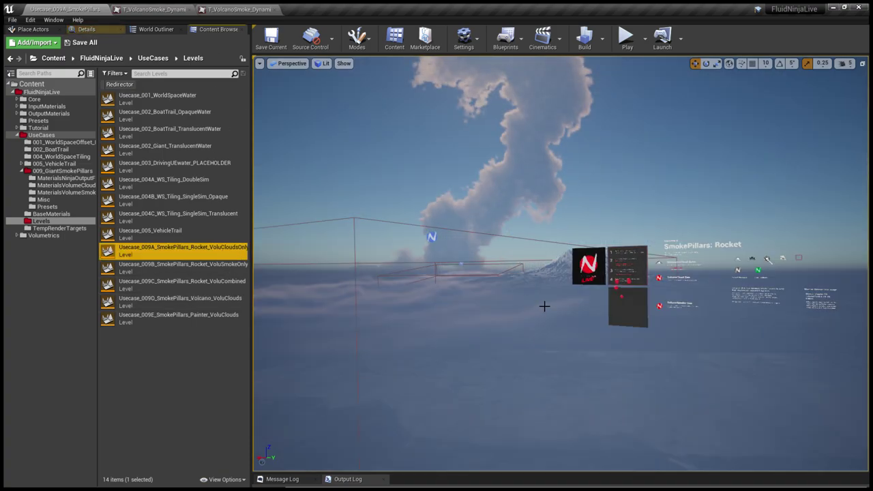
pyautogui.press('F11')
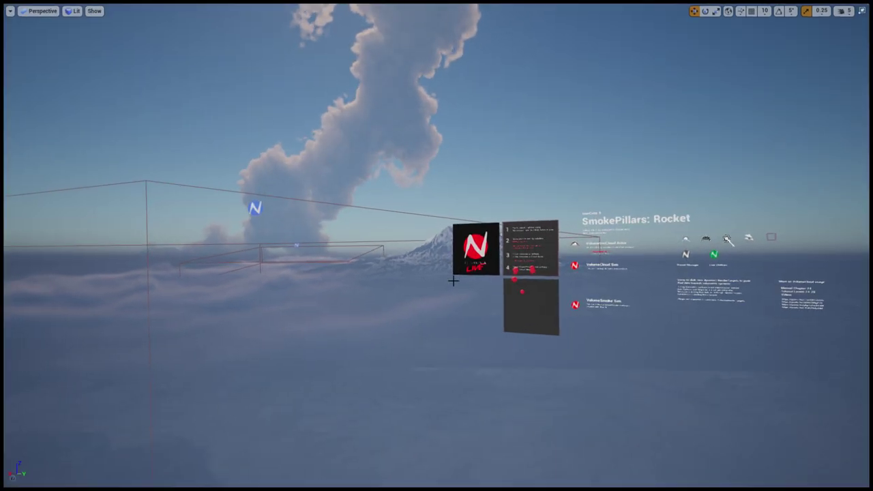
pyautogui.hotkey('alt', 'p')
# Compare the rocket smoke pillars at several settings of the fourth slider, lowering it, raising it to about the middle and lowering it again.
pyautogui.moveTo(768, 464); pyautogui.dragTo(753, 464)
pyautogui.click(746, 452)
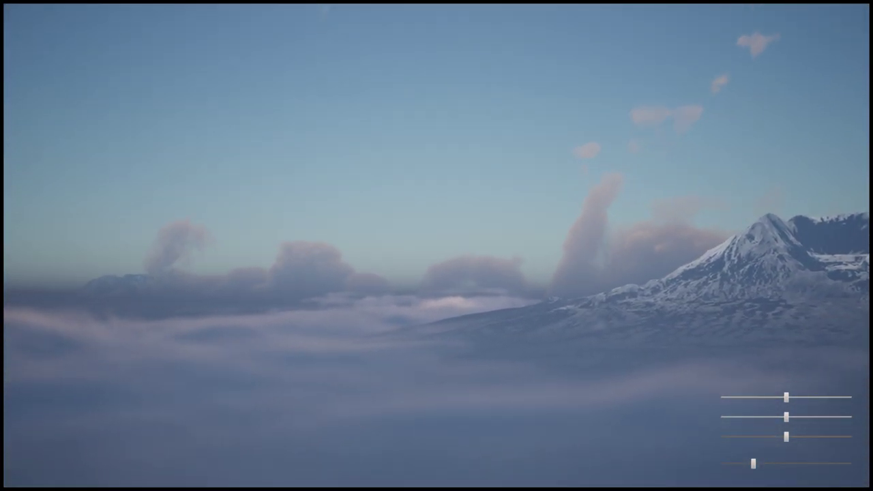
pyautogui.moveTo(755, 464); pyautogui.dragTo(733, 464)
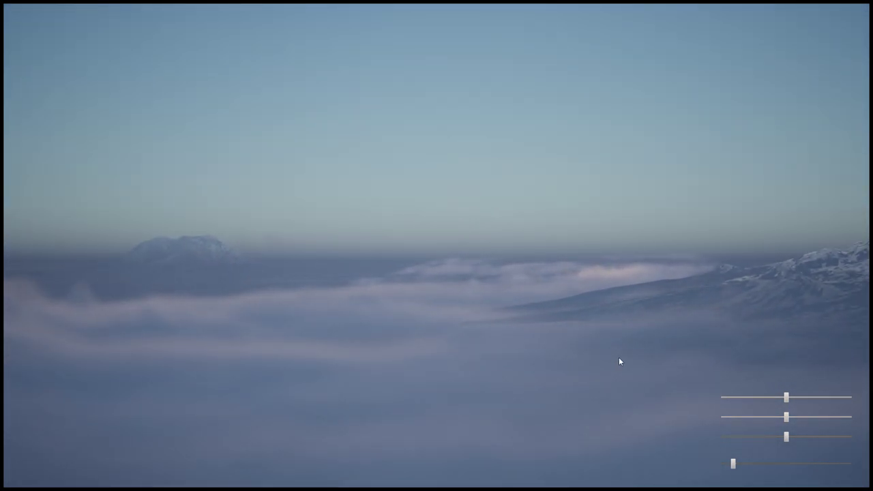
pyautogui.moveTo(734, 464); pyautogui.dragTo(782, 465)
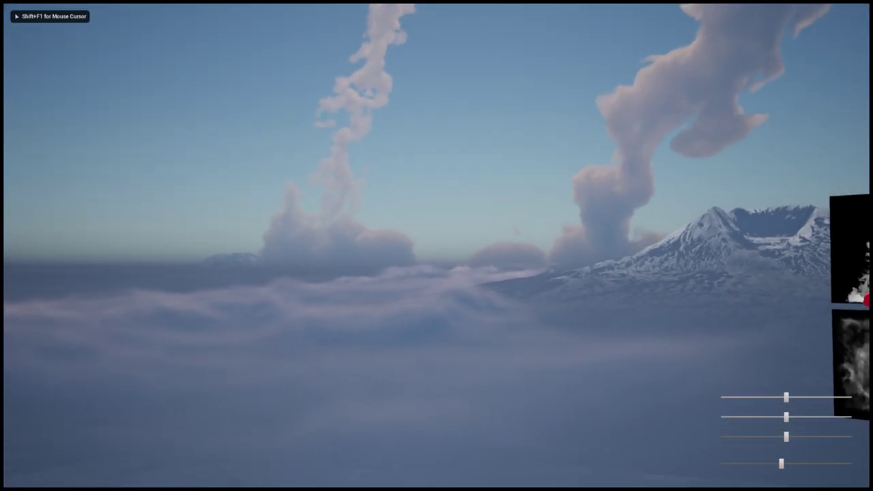
pyautogui.moveTo(779, 466); pyautogui.dragTo(742, 464)
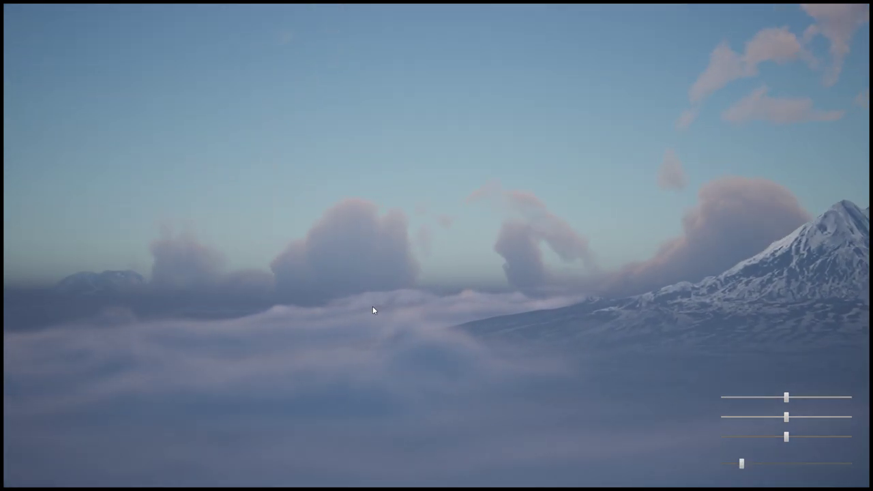
# Turn toward the volcano and simulation preview panels, raise the fourth slider close to its maximum and fly forward to view the rocket trails.
pyautogui.moveTo(400, 310); pyautogui.dragTo(312, 282)
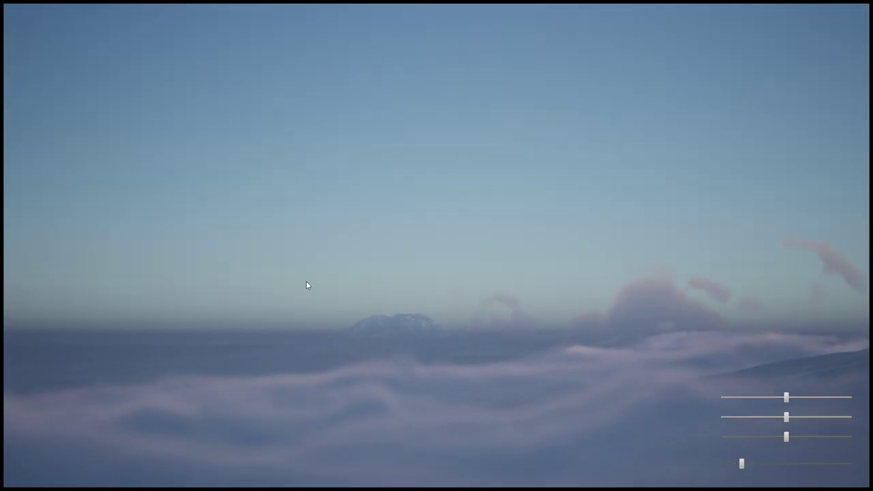
pyautogui.click(426, 321)
pyautogui.moveTo(425, 321); pyautogui.dragTo(519, 321)
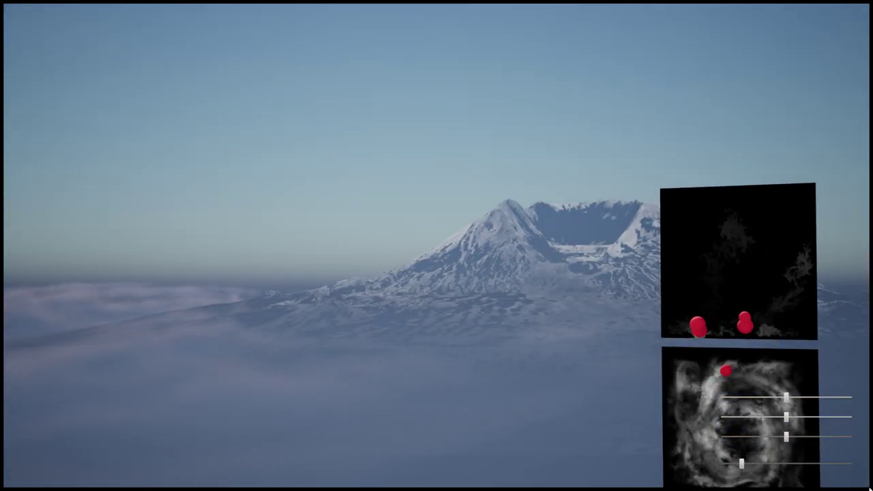
pyautogui.moveTo(745, 467); pyautogui.dragTo(833, 464)
pyautogui.click(506, 311)
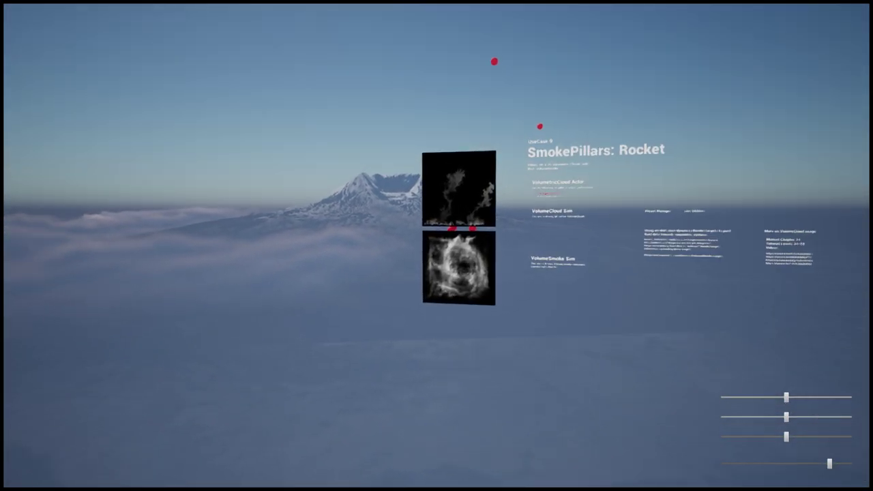
pyautogui.press('w')
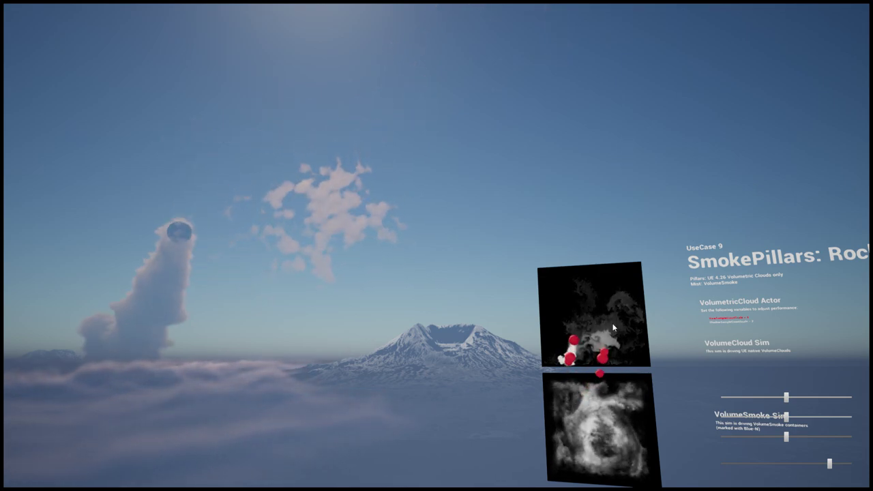
# Look up along the rising rocket smoke trails, turn back down to the volcano and preview panels, and release the mouse cursor.
pyautogui.click(499, 225)
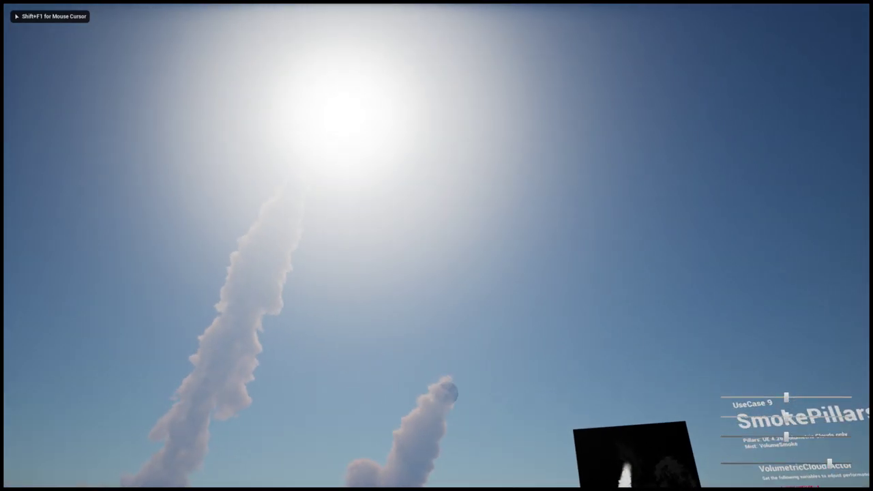
pyautogui.moveTo(436, 246)
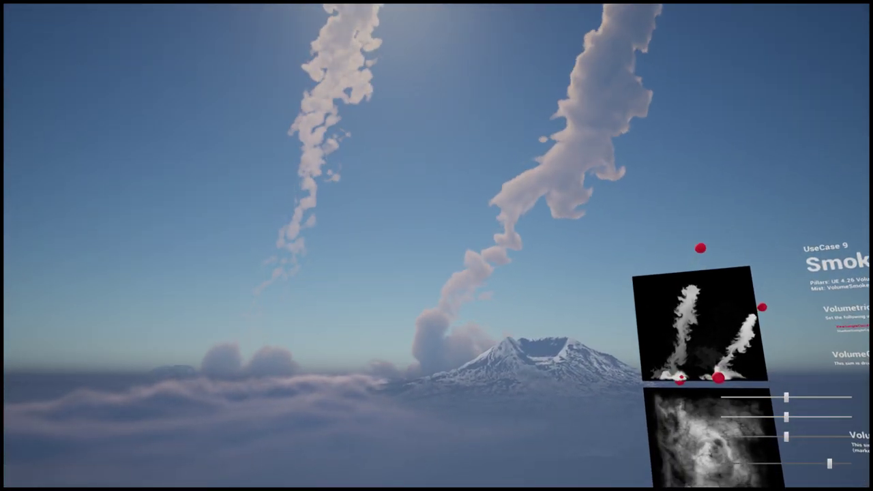
pyautogui.moveTo(497, 270); pyautogui.dragTo(494, 334)
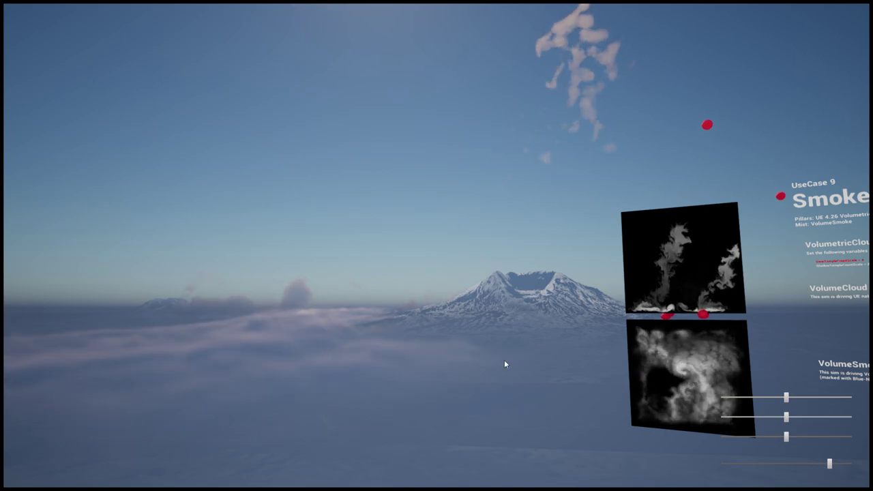
pyautogui.click(512, 361)
pyautogui.hotkey('shift', 'F1')
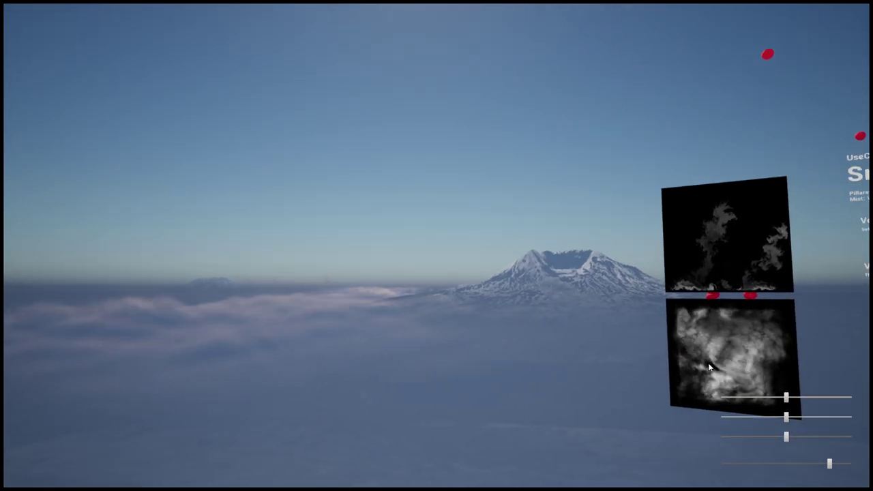